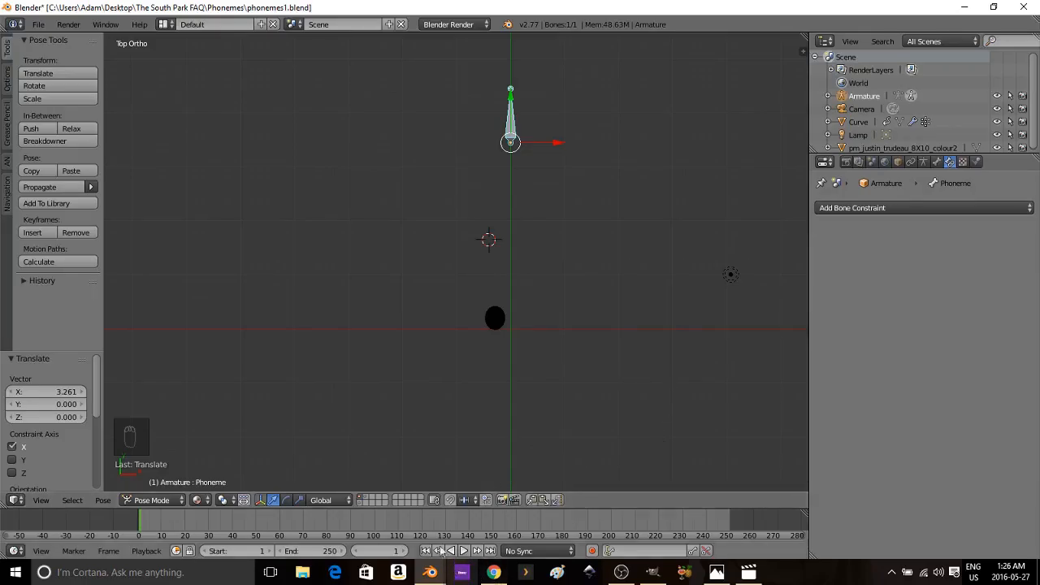
Step: Show the portrait's layer and move the Phoneme bone about -3.02 along X to switch to the clenched-teeth mouth
click(366, 501)
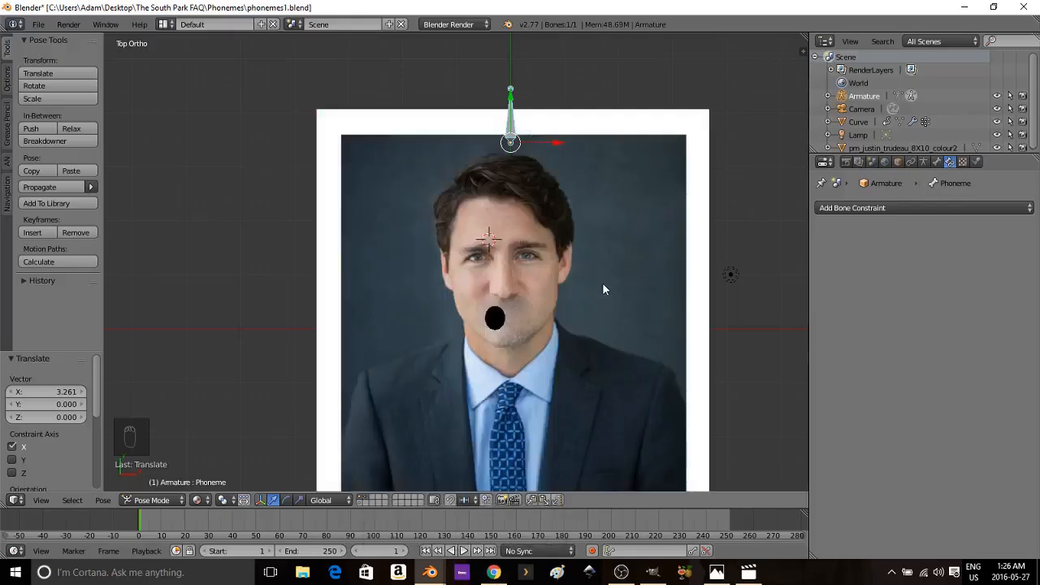
shift+middle_drag(602, 284, 622, 248)
scroll(507, 300, up, 3)
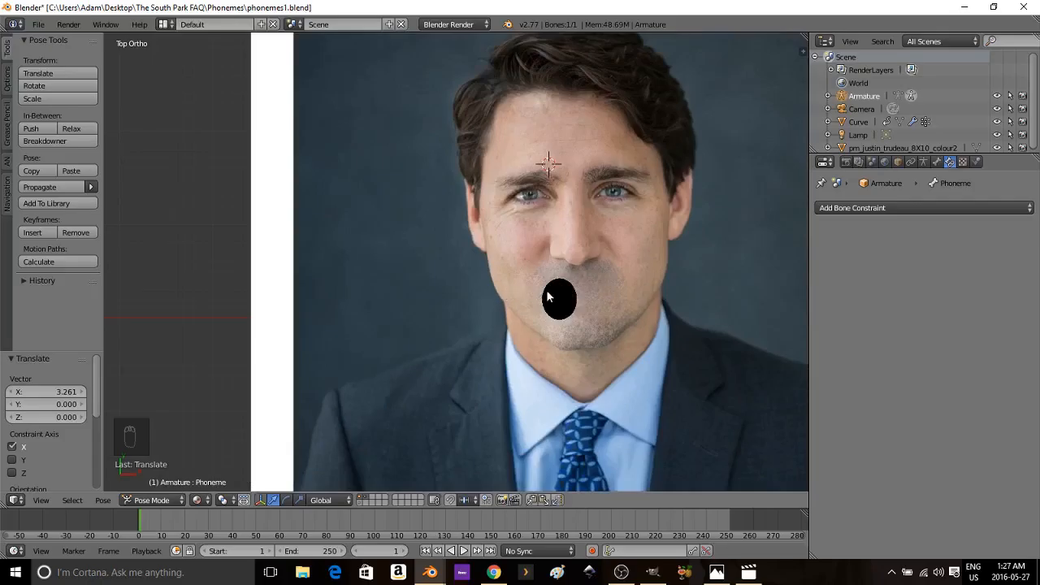
scroll(552, 290, down, 2)
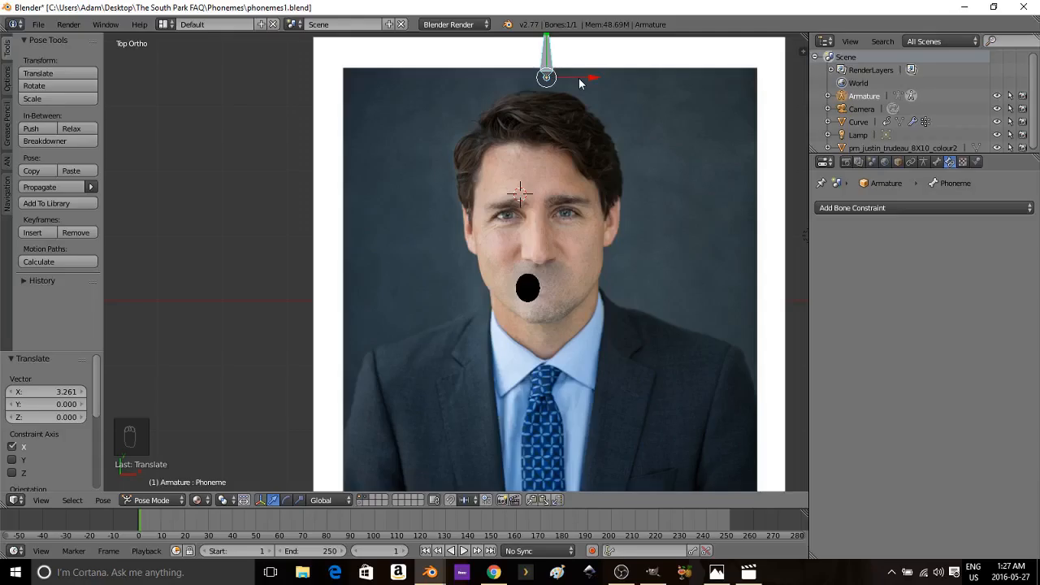
drag(593, 80, 375, 107)
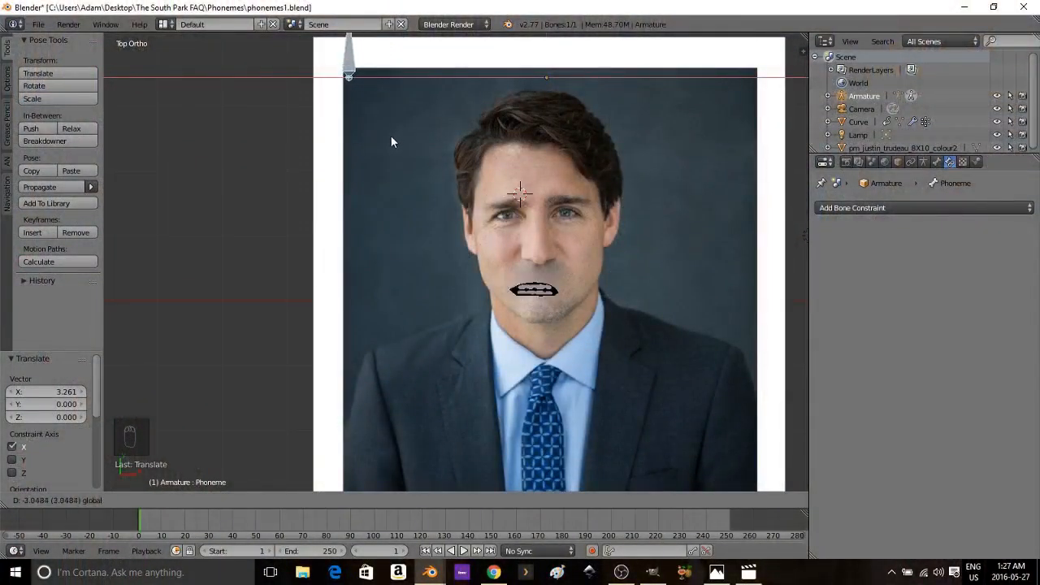
click(393, 135)
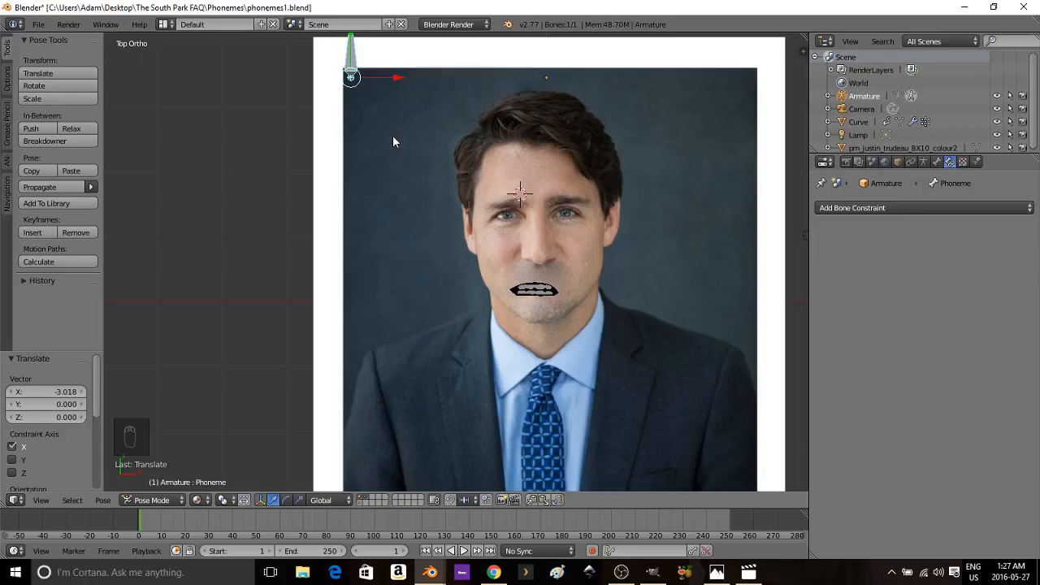
Step: Turn on automatic keyframing and, at frame 4, key the narrow toothed mouth by moving the Phoneme bone about 3.33 along X
click(148, 525)
click(592, 552)
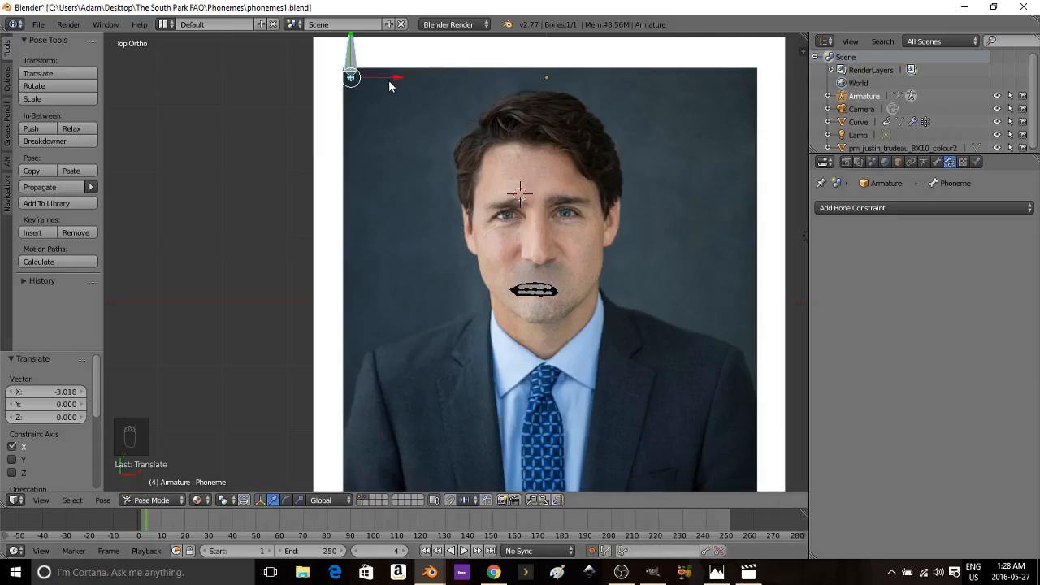
drag(397, 78, 611, 78)
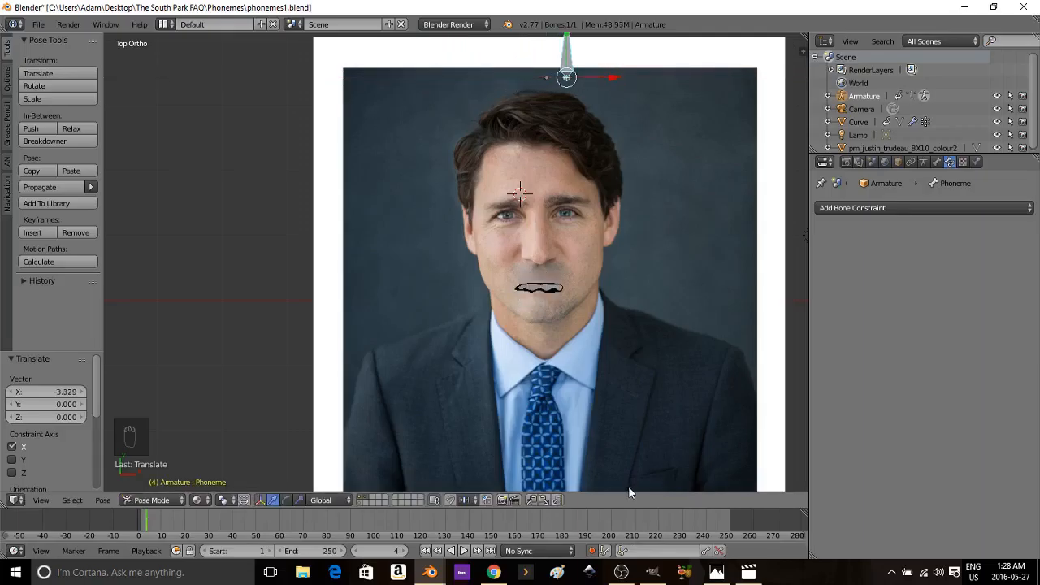
Step: At frame 6, key the large round open mouth by moving the Phoneme bone about -1.48 along X
click(406, 552)
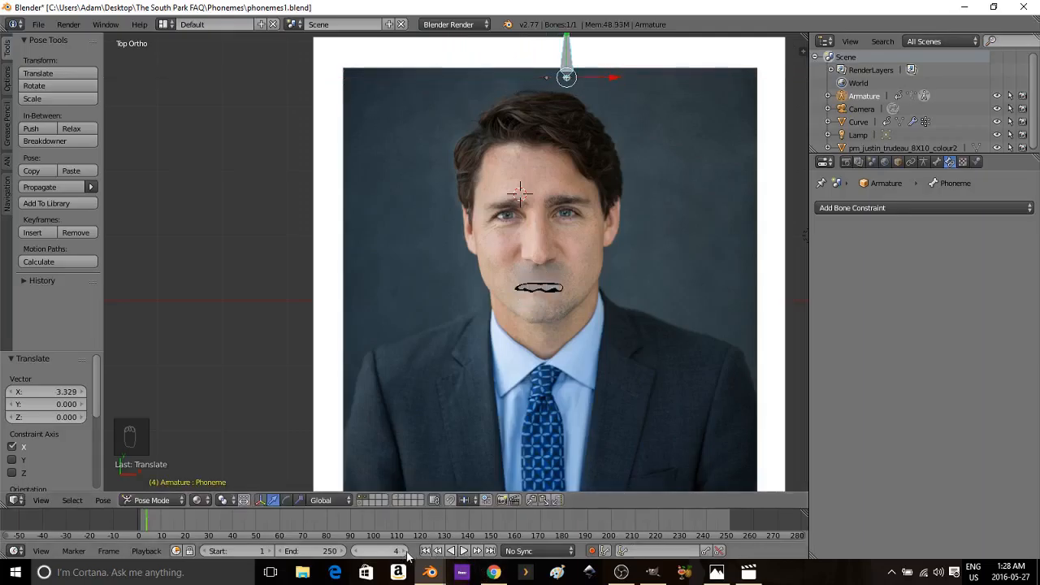
click(406, 552)
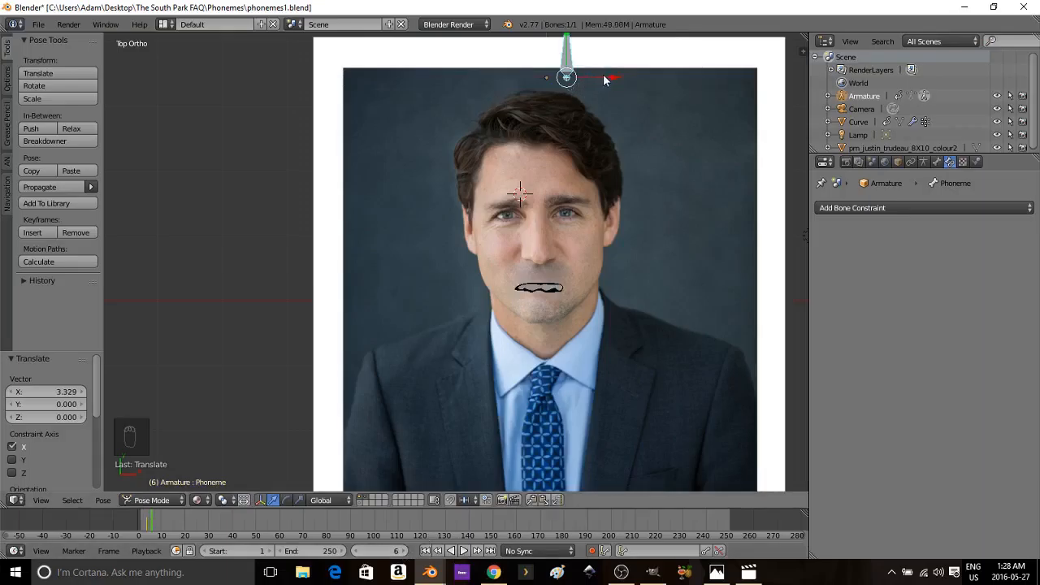
key(g)
key(x)
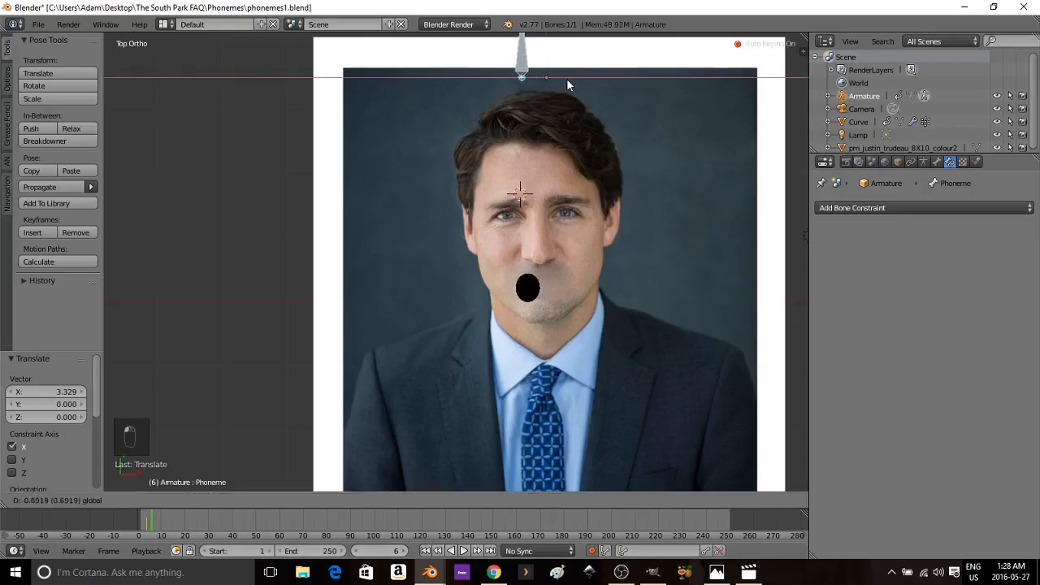
click(516, 81)
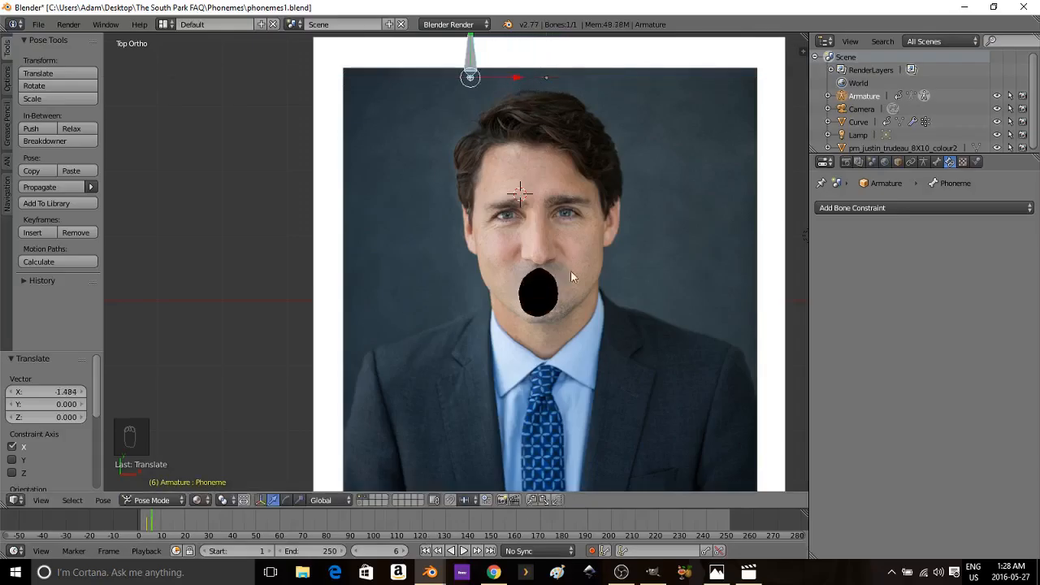
Step: At frame 7, key the mouth with the red tongue by moving the Phoneme bone about 3.91 along X
click(405, 552)
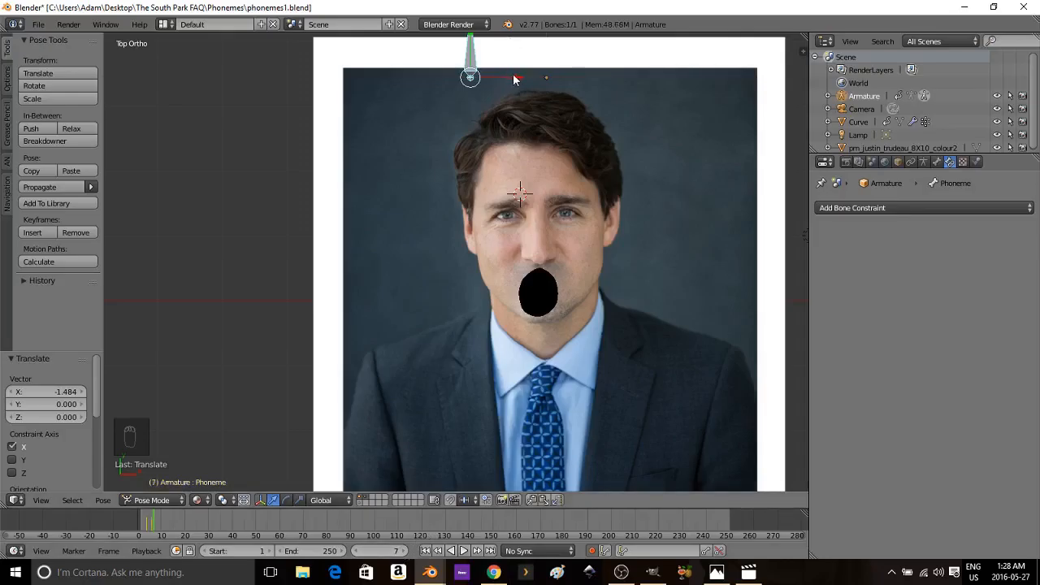
key(g)
key(x)
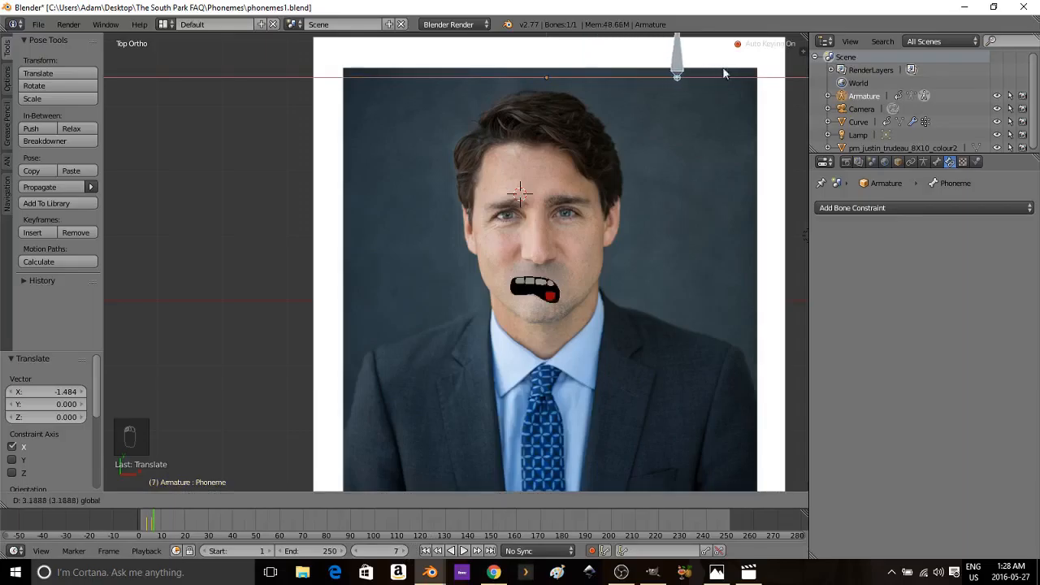
click(768, 72)
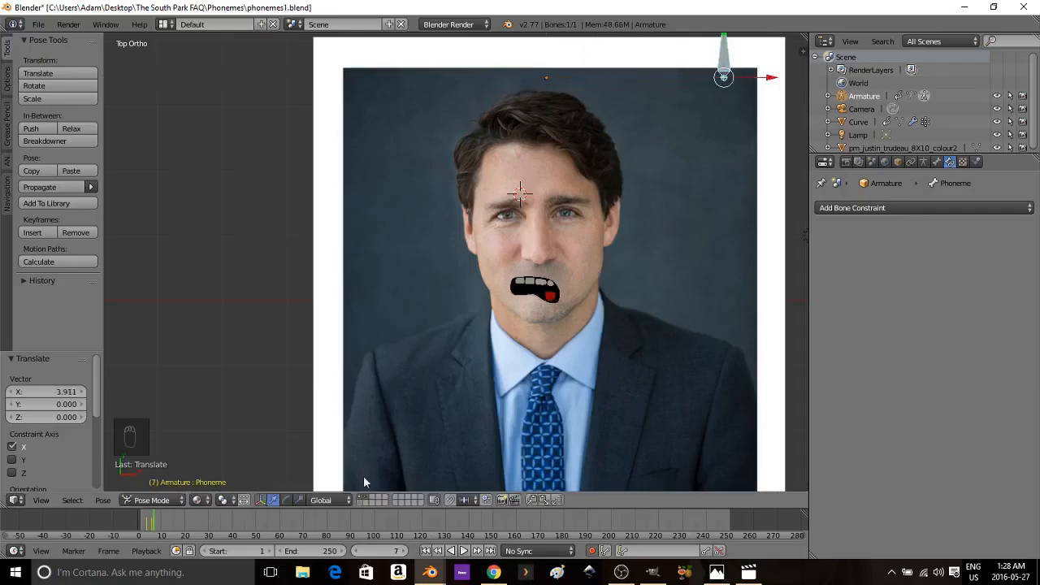
Step: At frame 10, key the open mouth with three upper teeth by moving the Phoneme bone about -7.66 along X
click(402, 551)
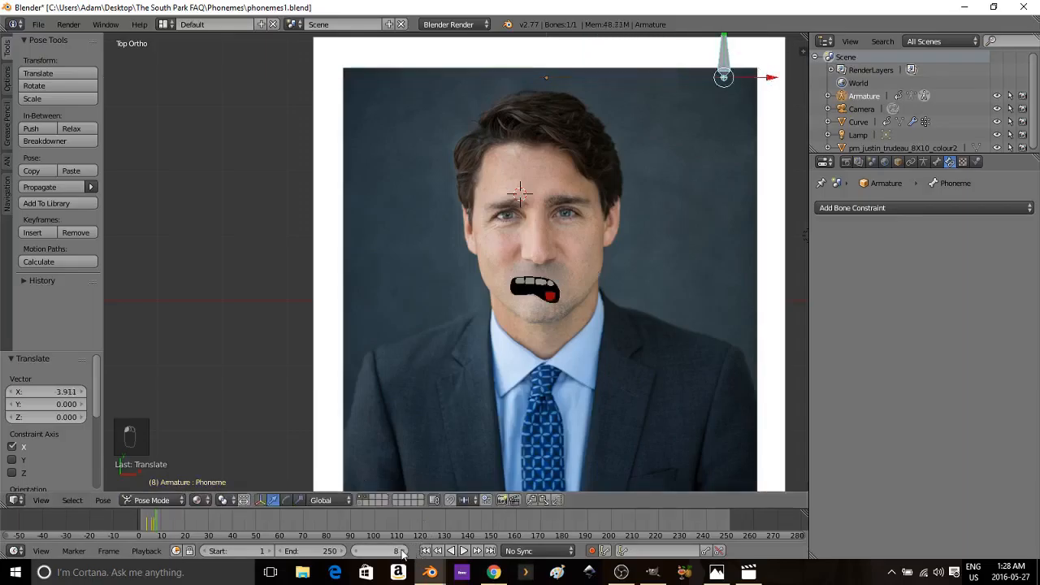
click(402, 551)
click(402, 550)
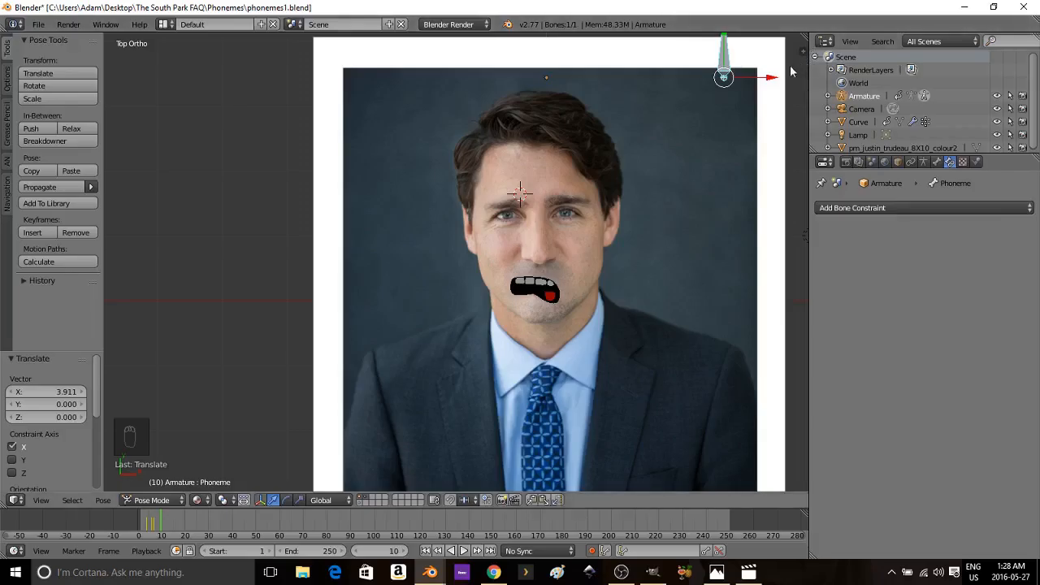
drag(772, 81, 274, 91)
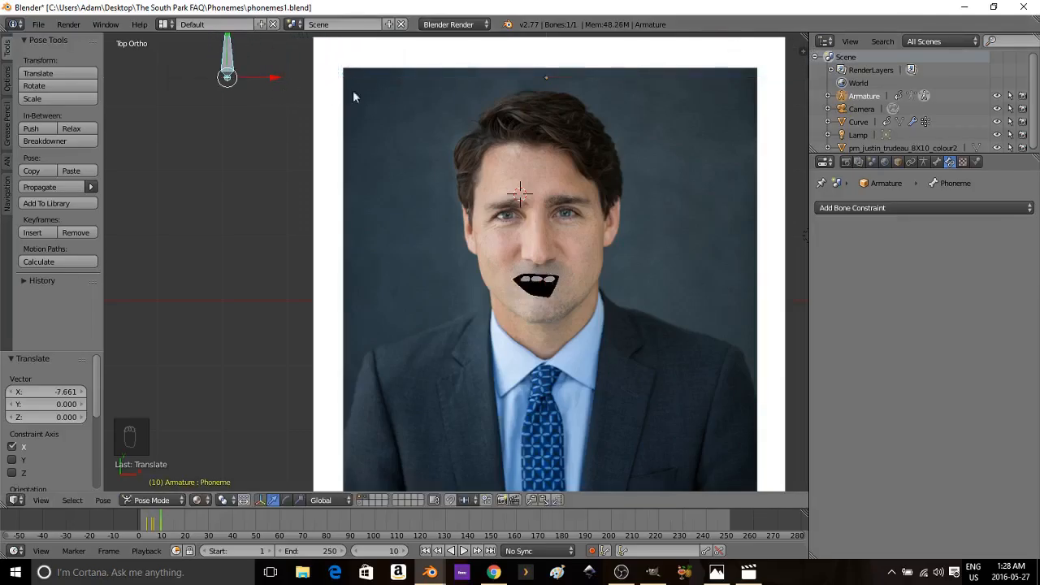
Step: At frame 15, key the closed line mouth by moving the Phoneme bone about 6.43 along X
click(408, 551)
click(408, 551)
click(408, 551)
click(408, 551)
click(407, 551)
drag(272, 78, 688, 74)
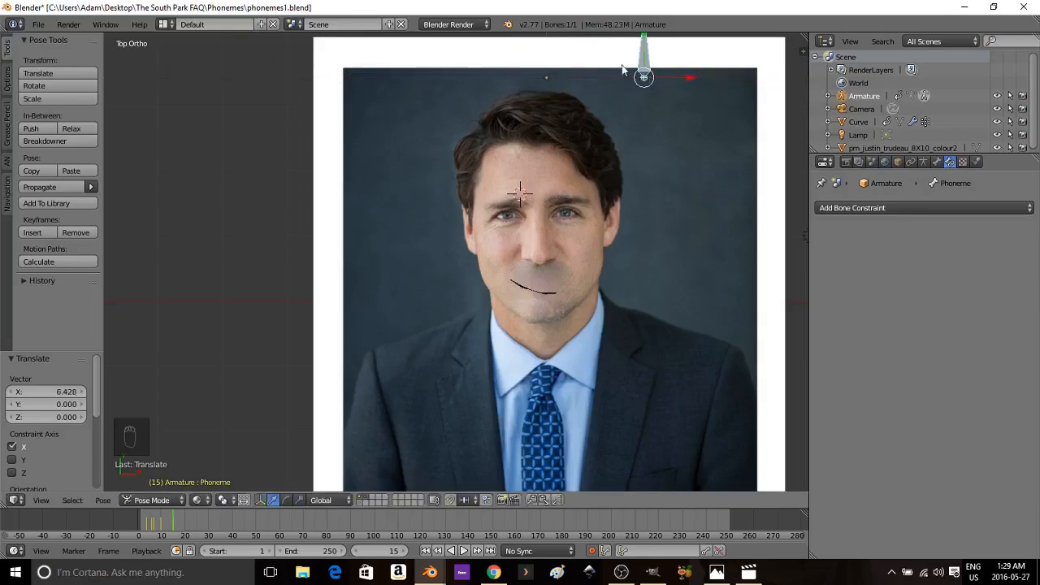
Step: At frame 23, key the triangular mouth with four upper teeth by moving the Phoneme bone about -4.13 along X
click(404, 550)
click(404, 551)
click(405, 551)
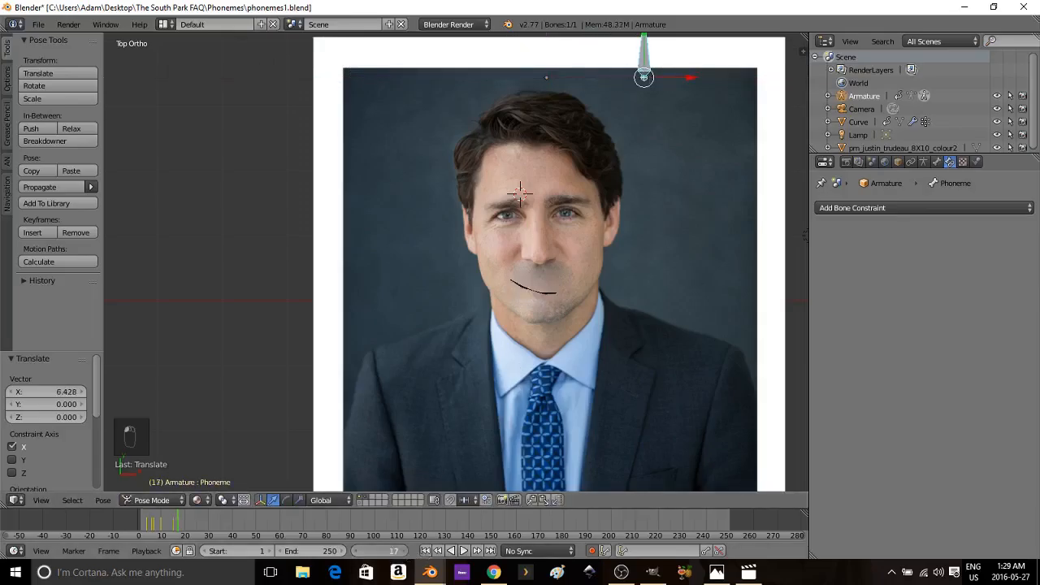
click(405, 551)
click(405, 550)
click(405, 551)
click(405, 552)
click(405, 552)
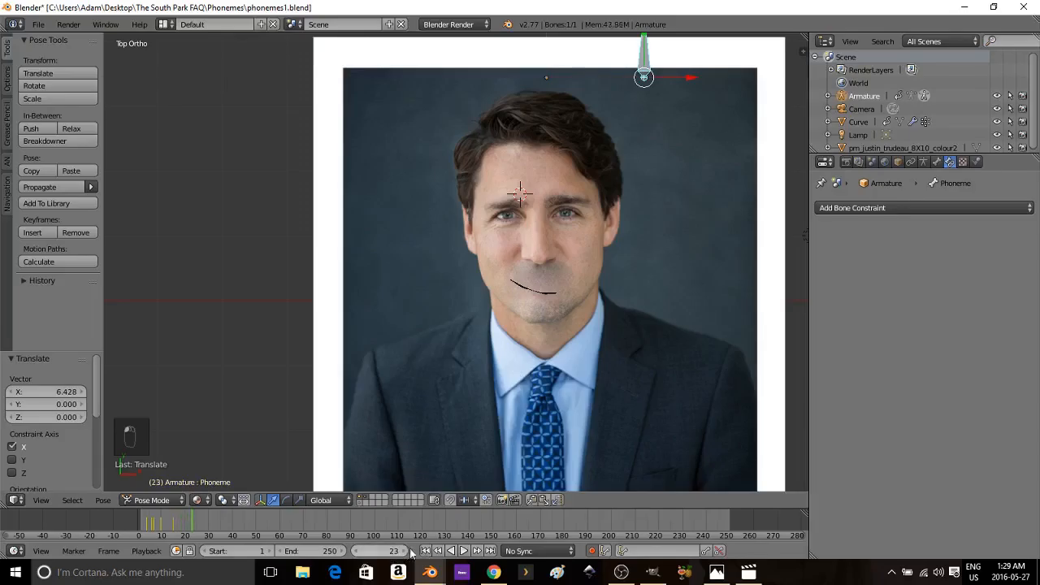
drag(693, 79, 425, 81)
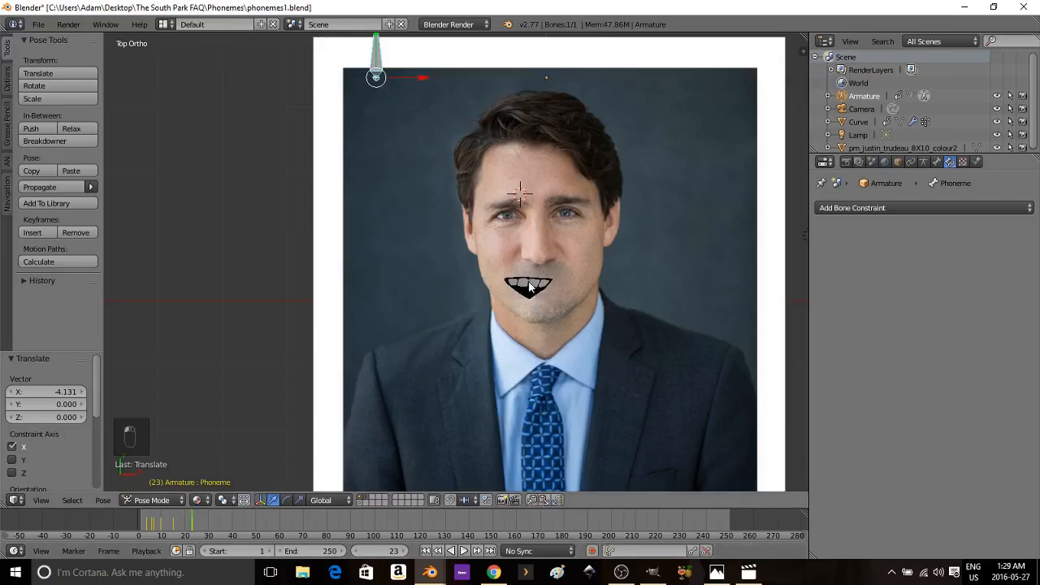
Step: Leave pose mode, open the Curve mouth mesh for editing and select all linked geometry of the triangular mouth's outermost left tooth
scroll(533, 293, up, 5)
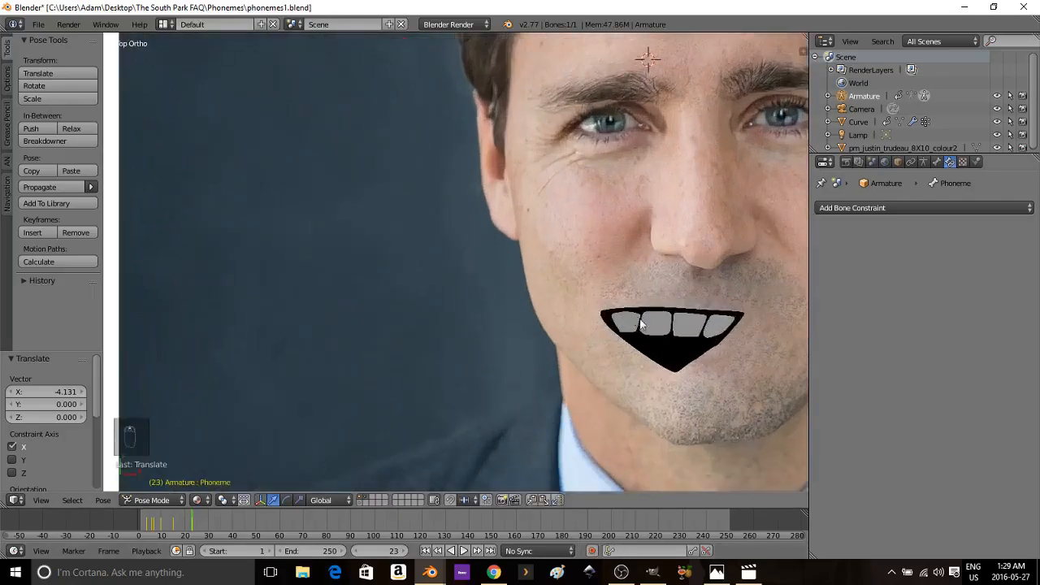
key(Tab)
key(Tab)
right_click(634, 326)
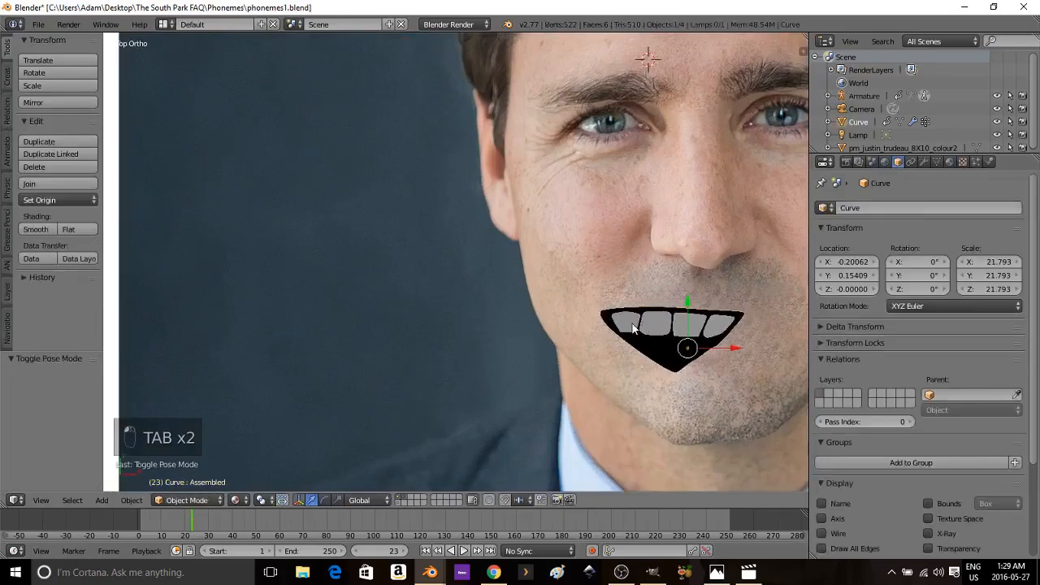
key(Tab)
key(Tab)
key(Tab)
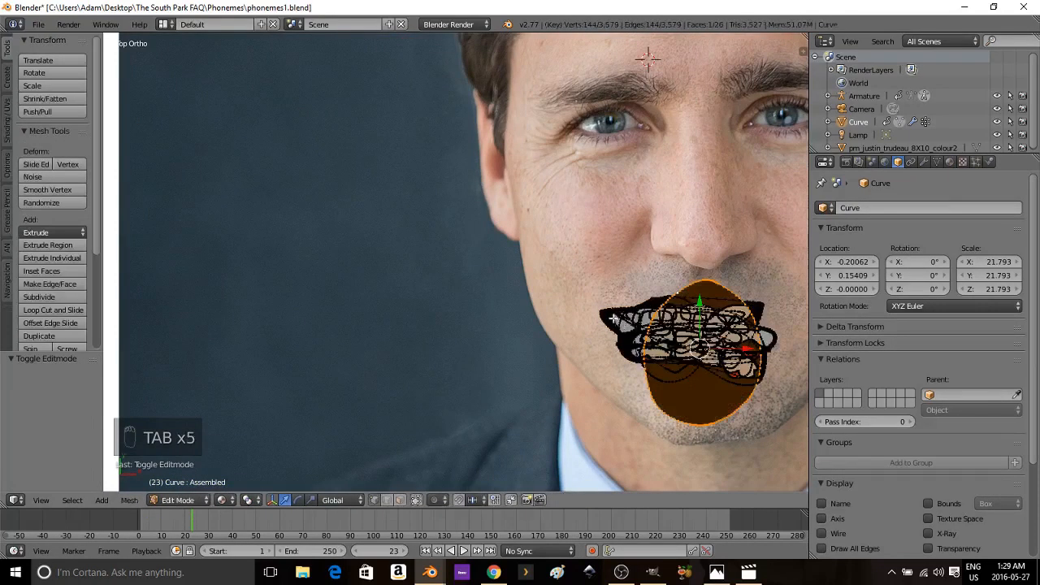
right_click(611, 317)
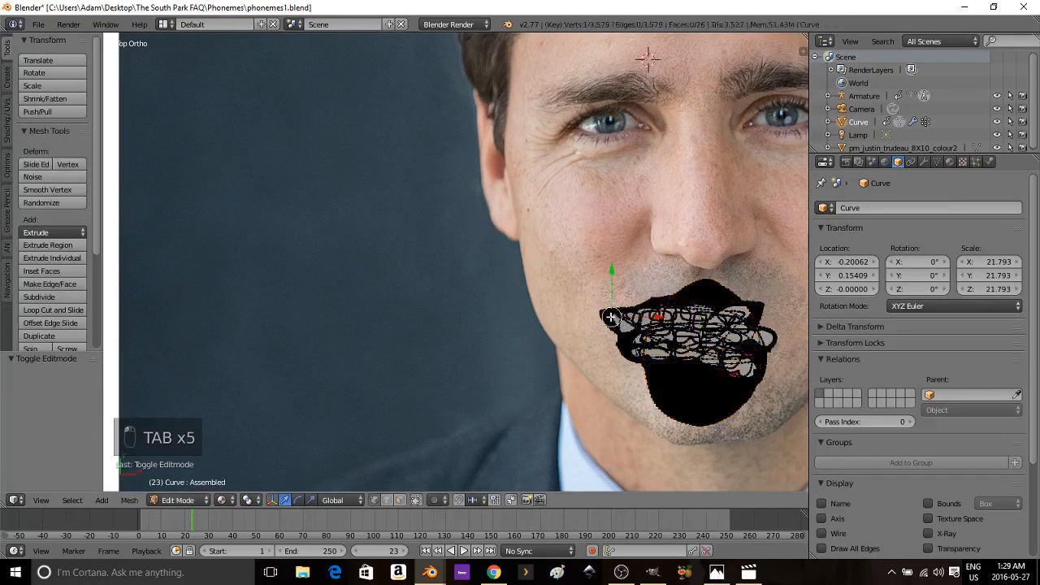
key(l)
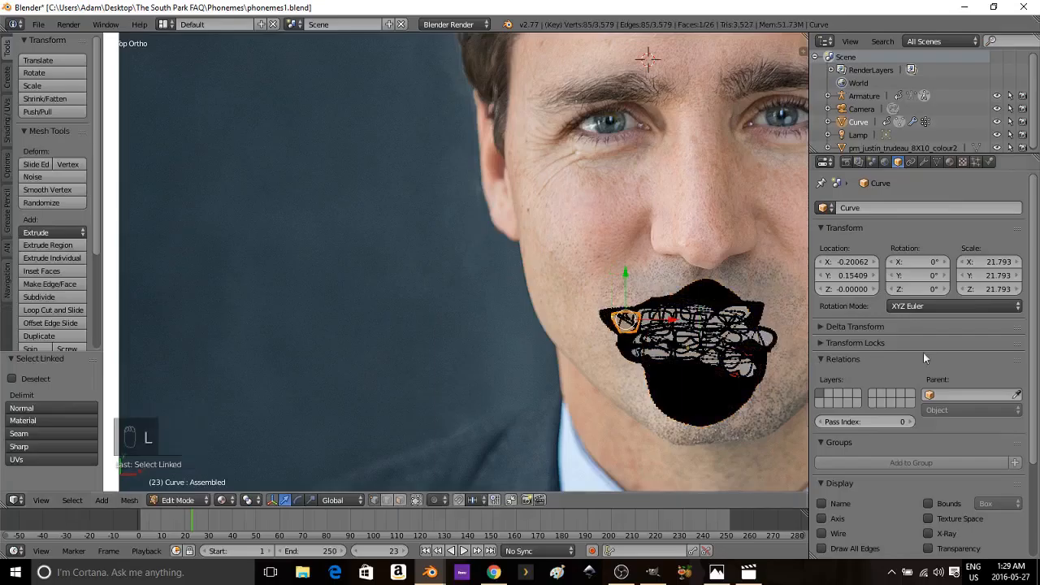
Step: Make Exploded View the active shape key of the mouth mesh and reopen the mesh for editing
click(936, 161)
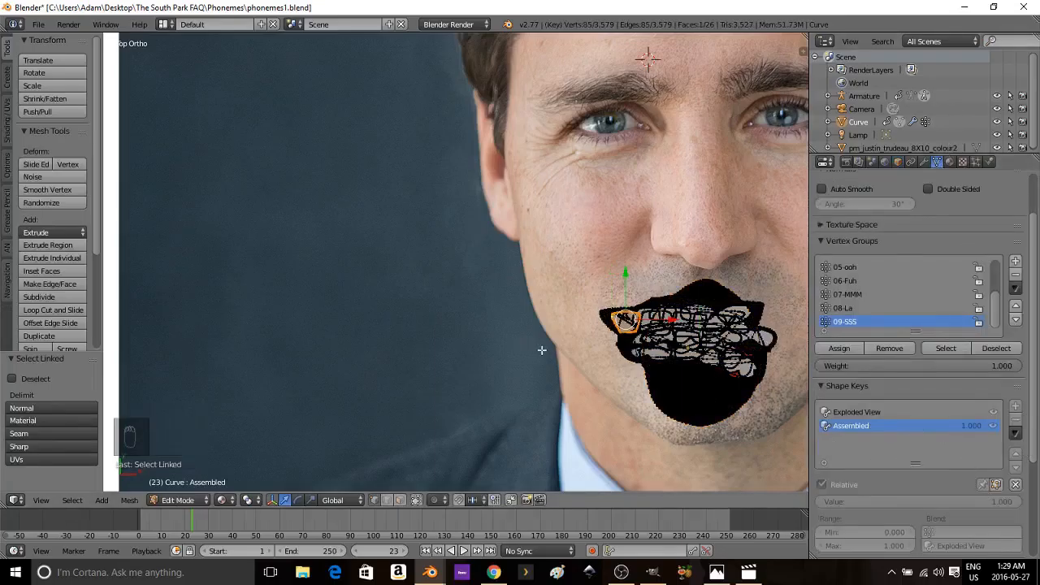
key(Tab)
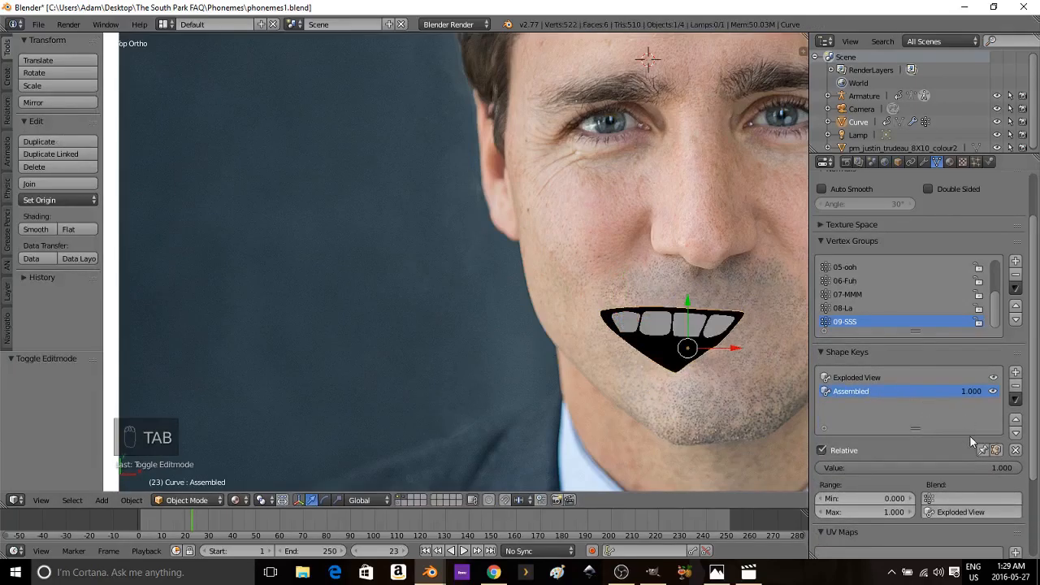
click(875, 377)
key(Tab)
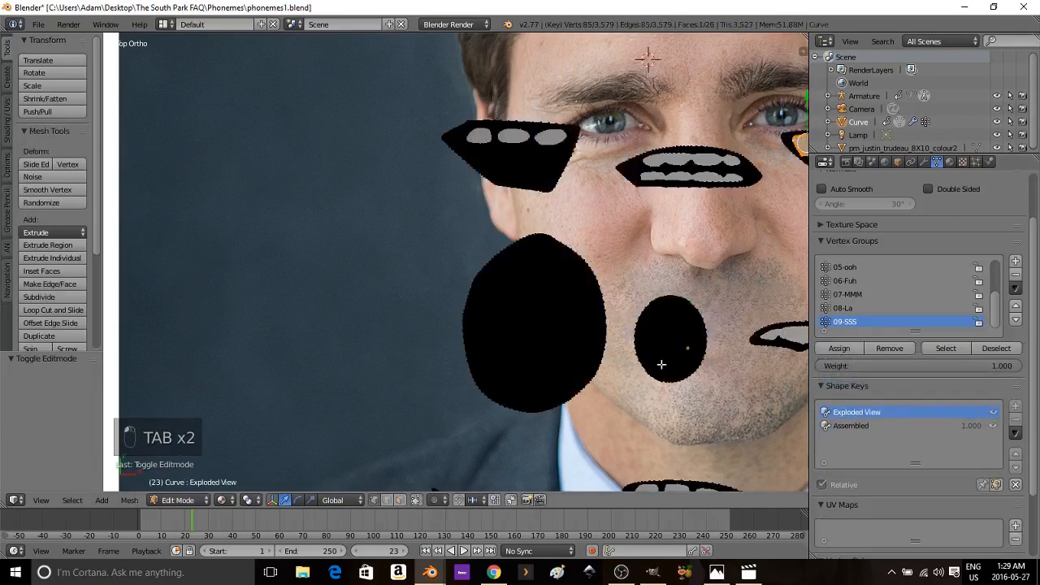
Step: Box-select the whole triangular mouth, rotate it about -2.9°, move it about 0.087 in X and -0.029 in Y, and return to Object Mode
scroll(661, 365, down, 5)
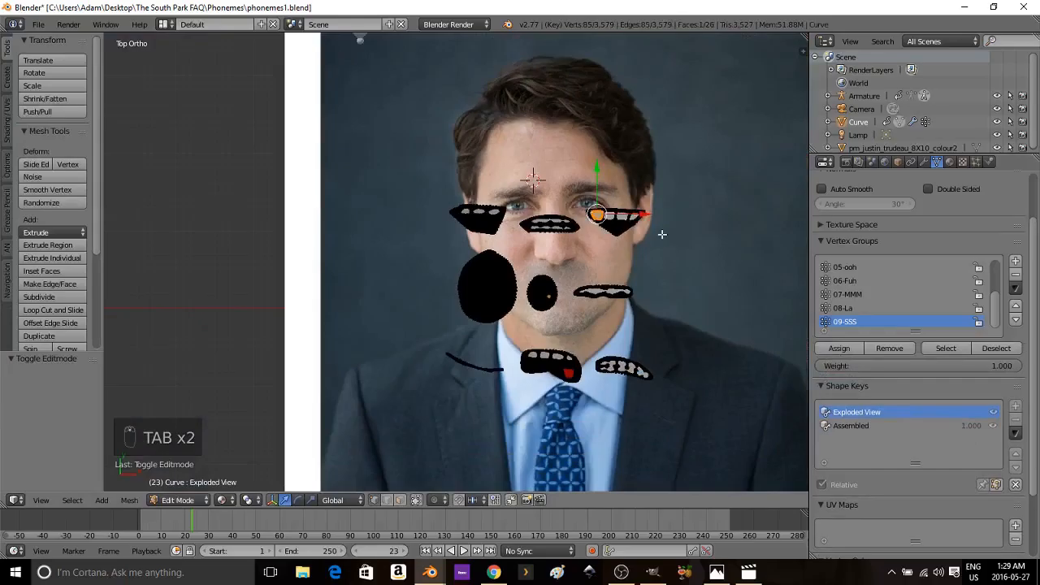
key(b)
key(b)
key(b)
drag(663, 243, 583, 194)
scroll(620, 204, up, 2)
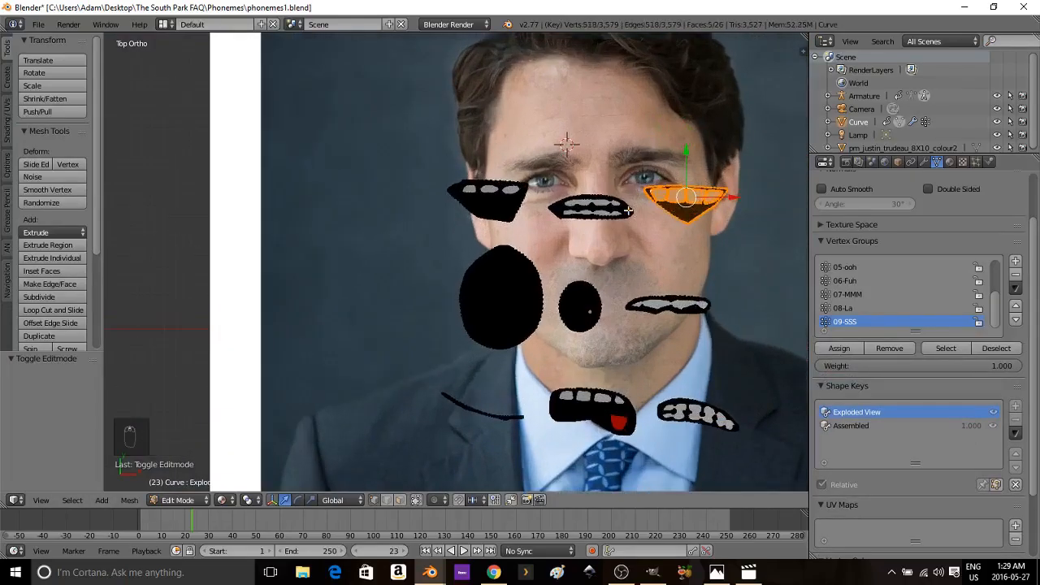
key(r)
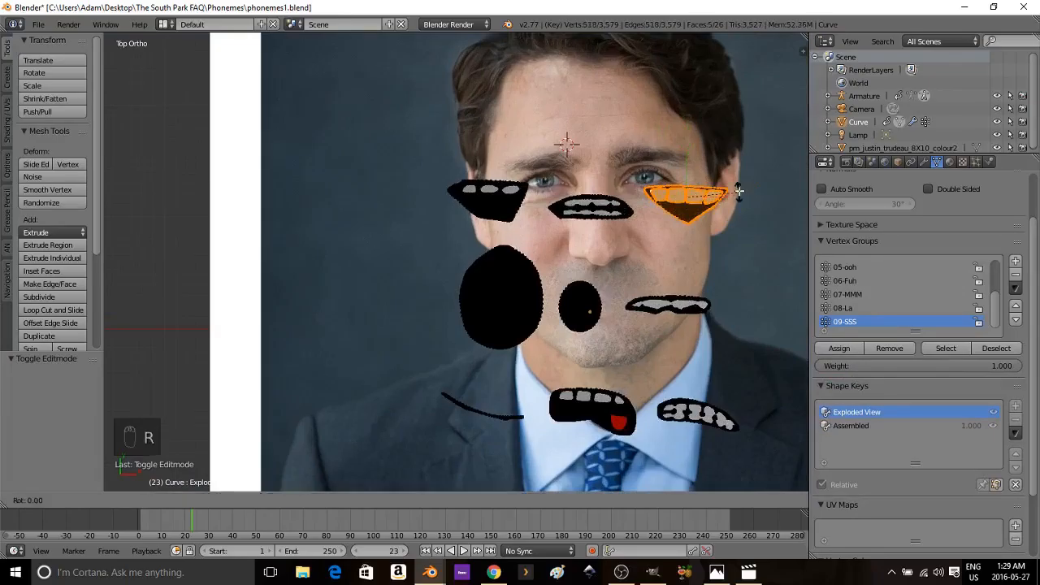
key(g)
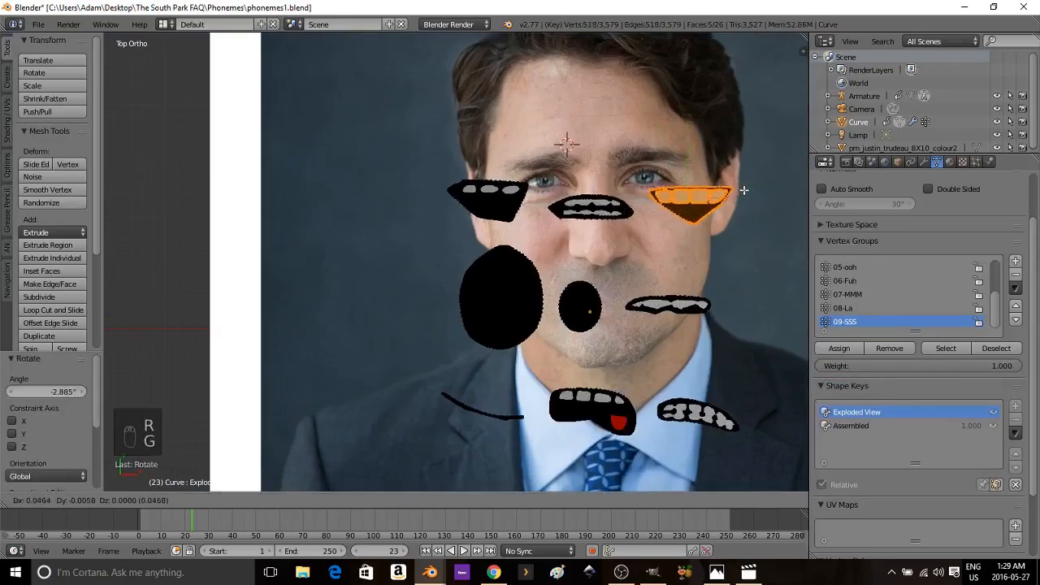
click(745, 194)
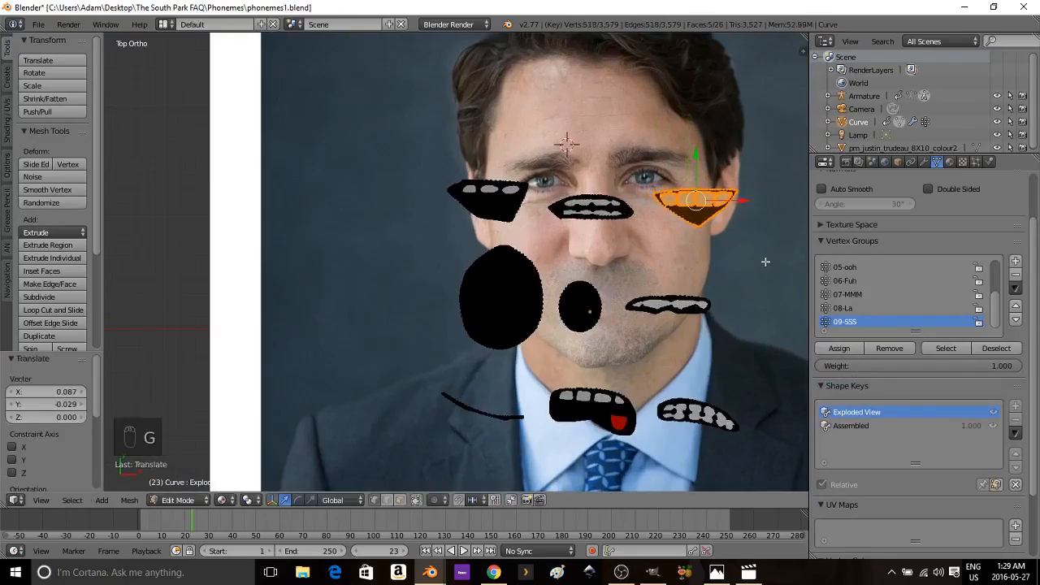
key(Tab)
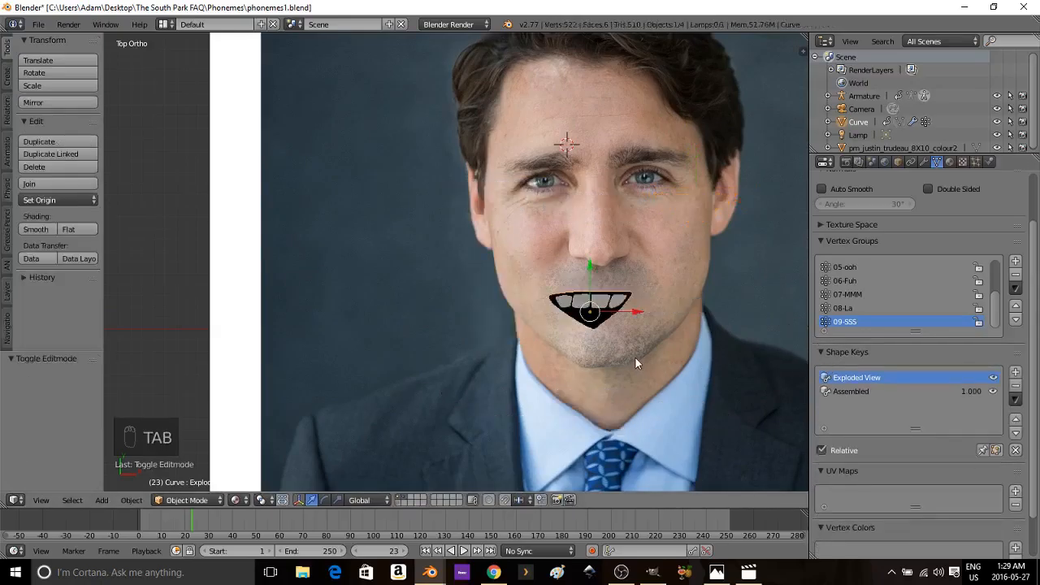
Step: With Assembled as the active shape key, move the triangular mouth about 0.07 along X in the mesh and return to Object Mode
click(853, 393)
key(Tab)
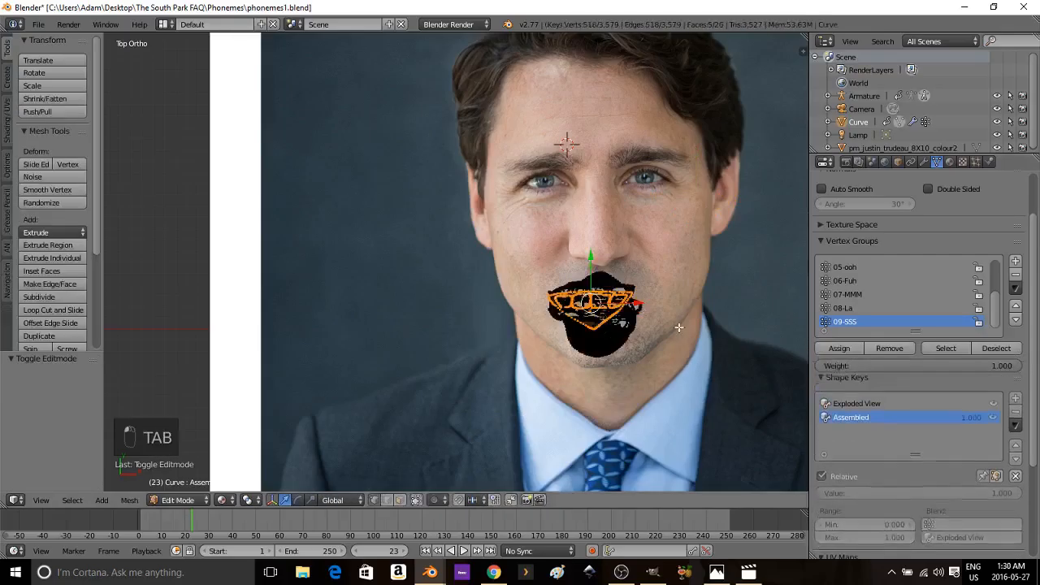
key(g)
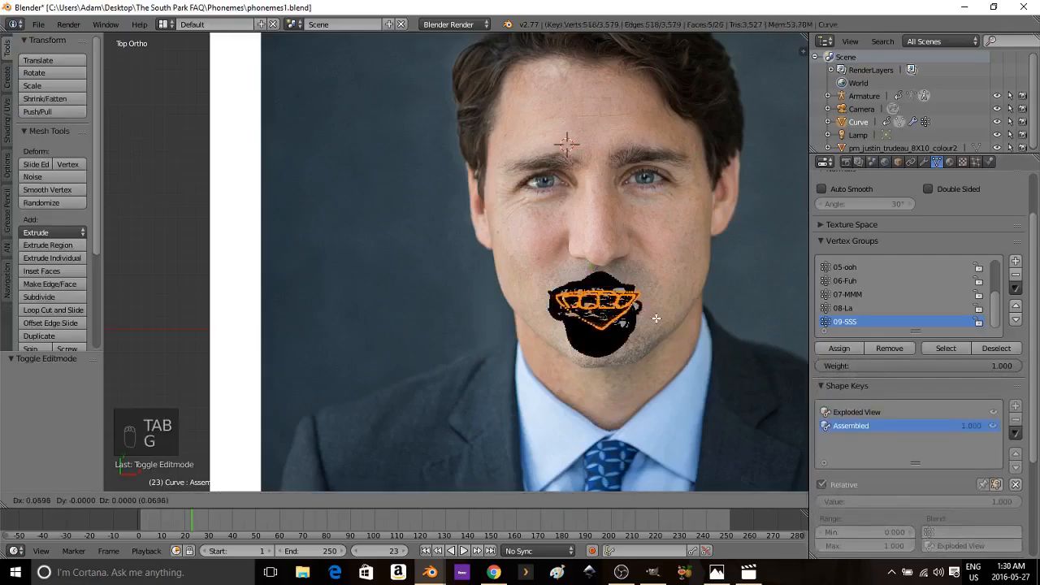
click(655, 322)
key(Tab)
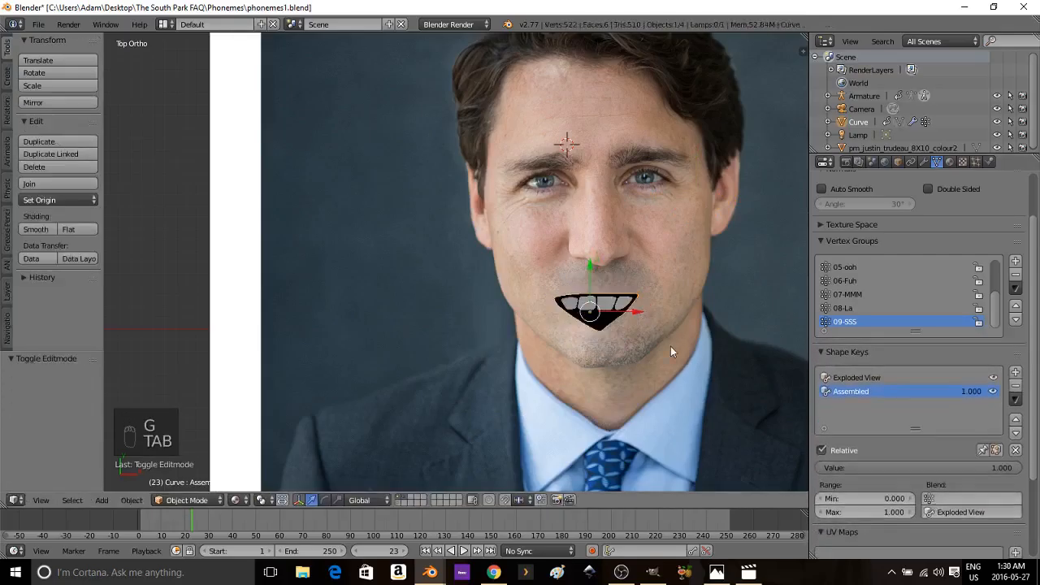
Step: Select the Phoneme bone of the armature above the portrait
scroll(609, 374, down, 6)
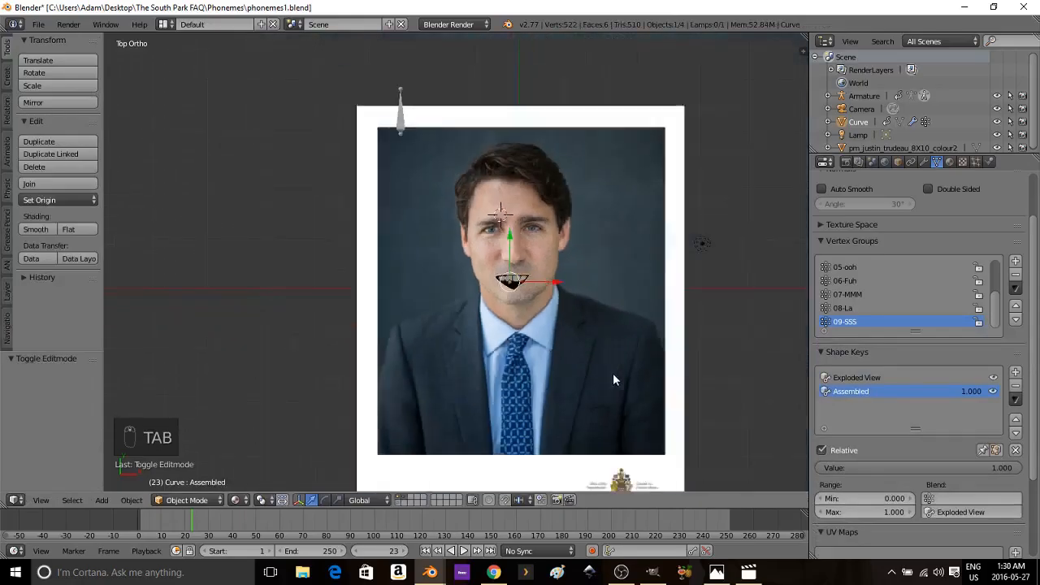
scroll(504, 284, up, 3)
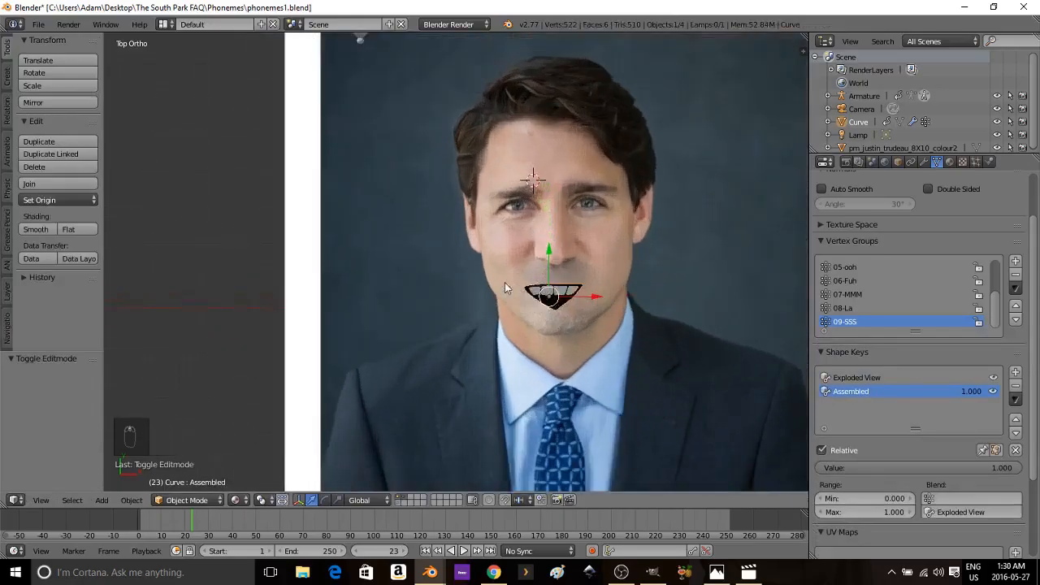
scroll(441, 193, down, 1)
right_click(387, 99)
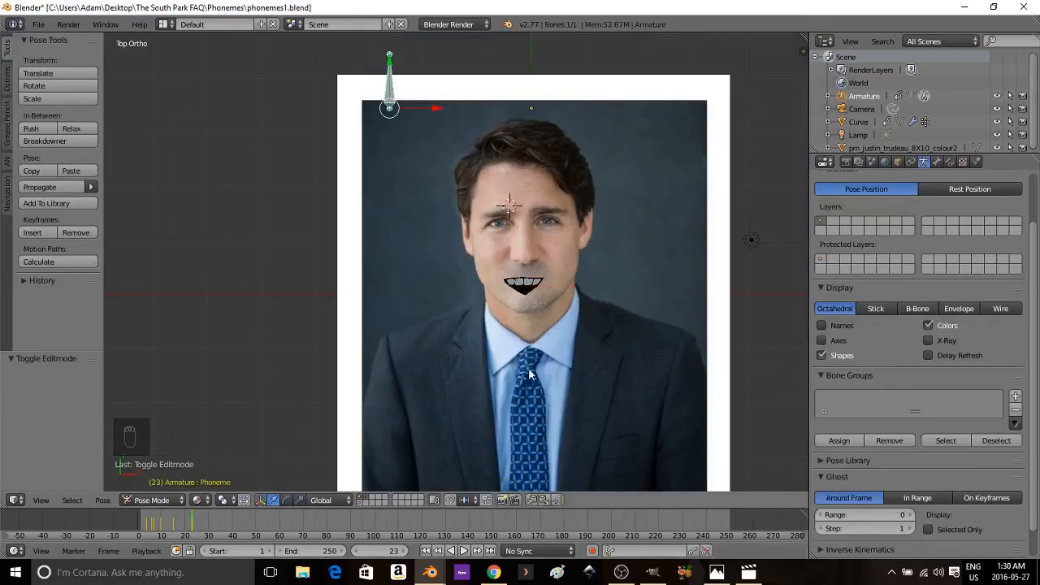
scroll(529, 374, up, 4)
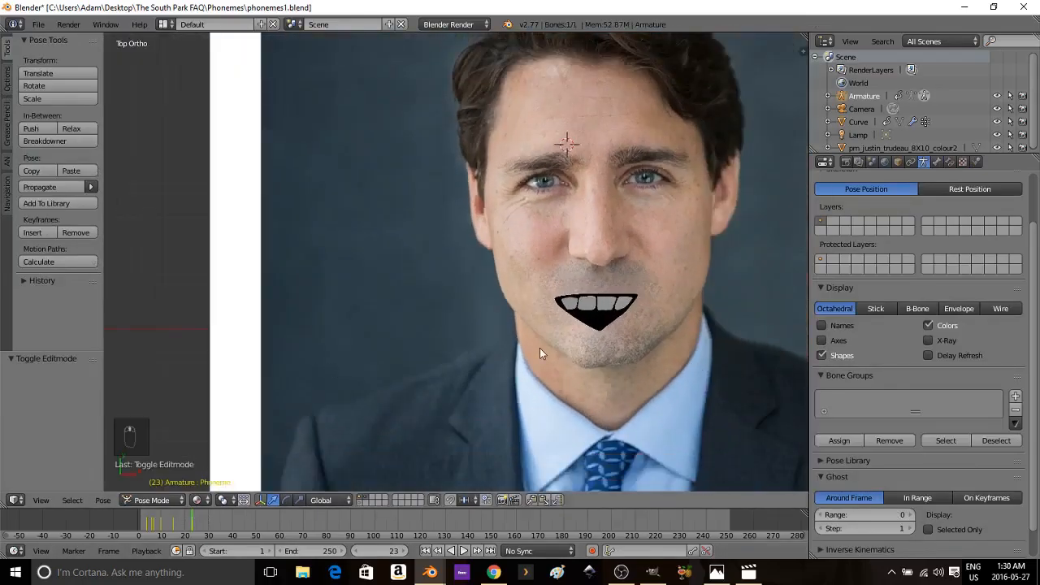
Step: Play the mouth animation from frame 0, stop it, and scrub the timeline to frame 11
drag(151, 529, 136, 530)
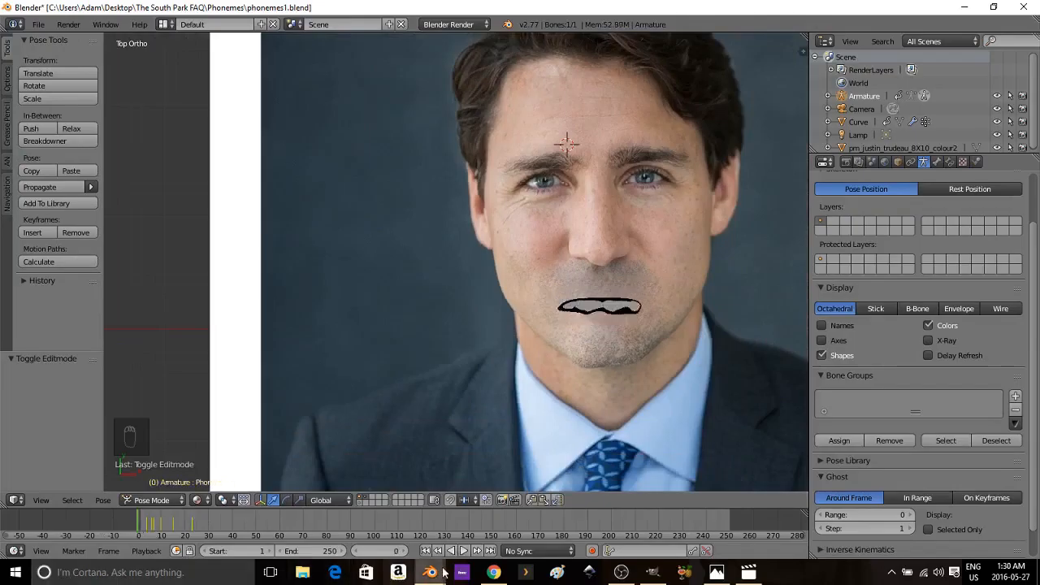
click(463, 551)
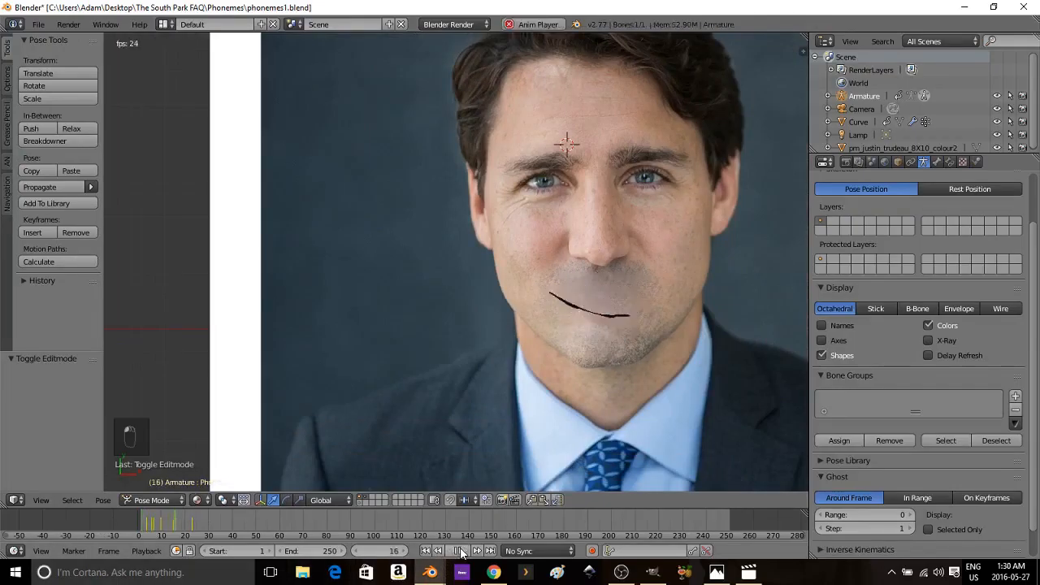
click(461, 551)
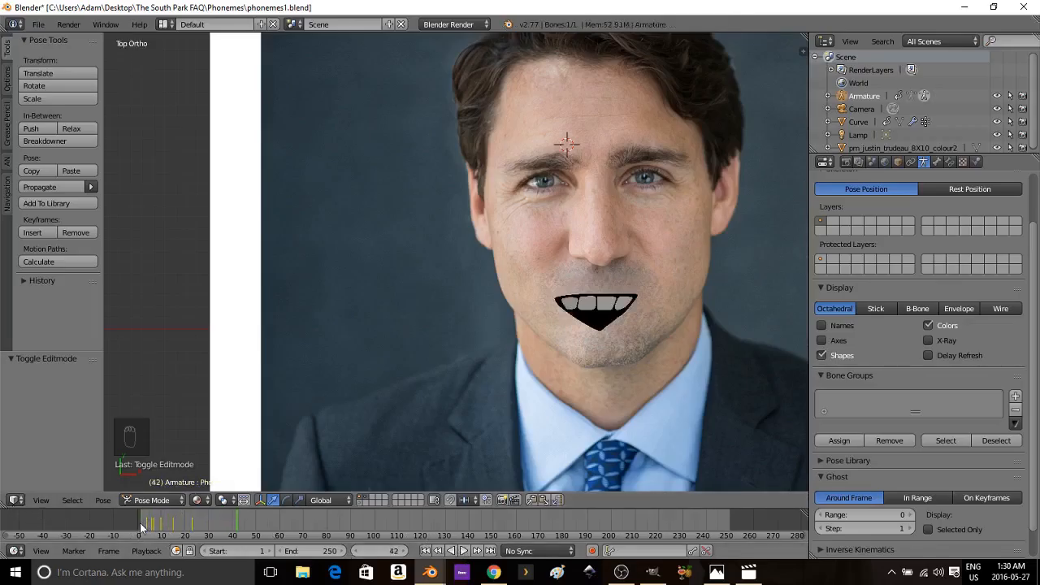
drag(141, 528, 164, 516)
Step: Switch to the Animation screen layout, show the Phoneme bone's F-Curves instead of drivers, and widen the graph editor
click(164, 25)
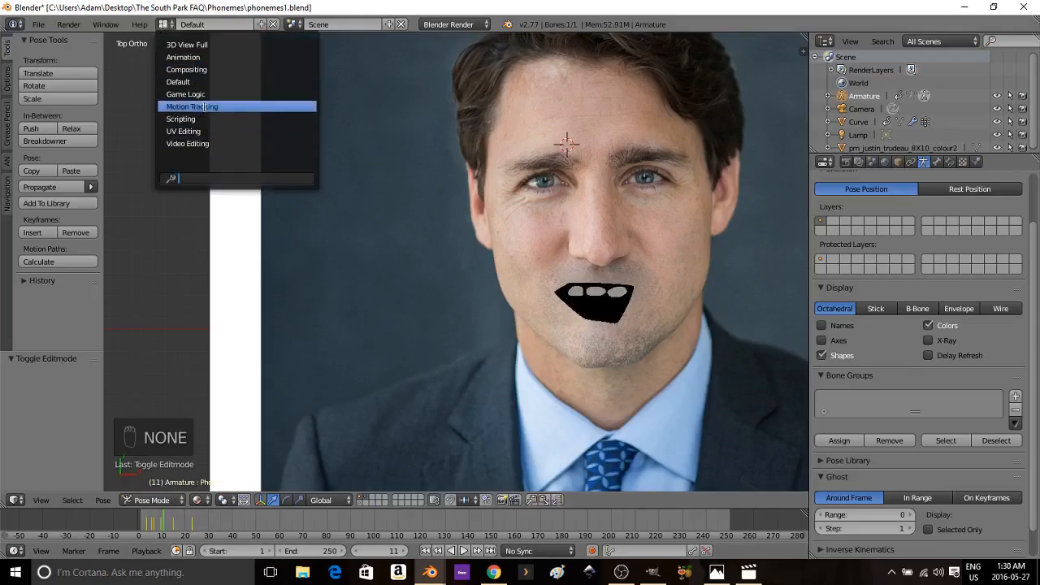
click(195, 57)
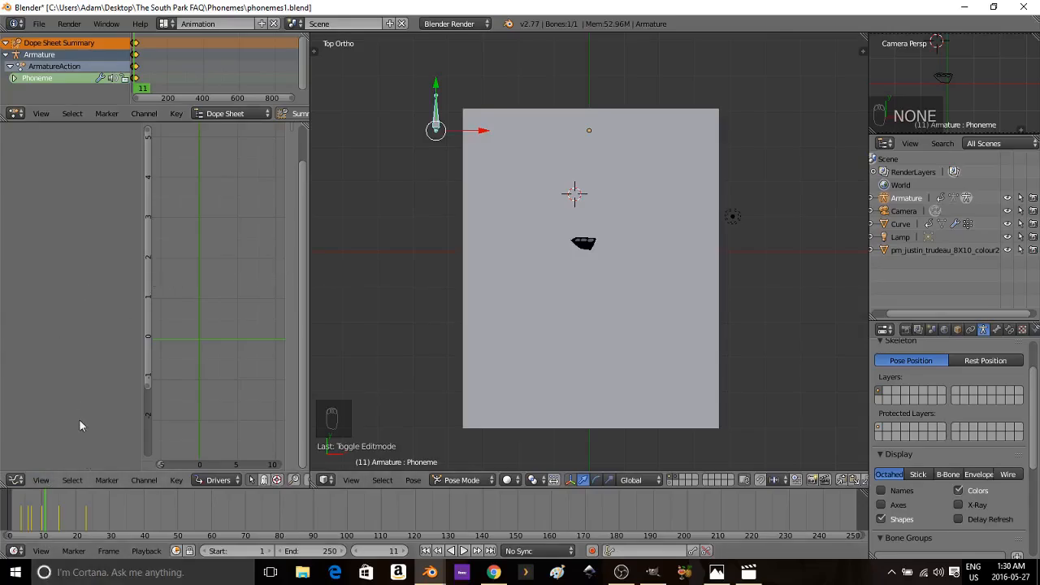
click(226, 480)
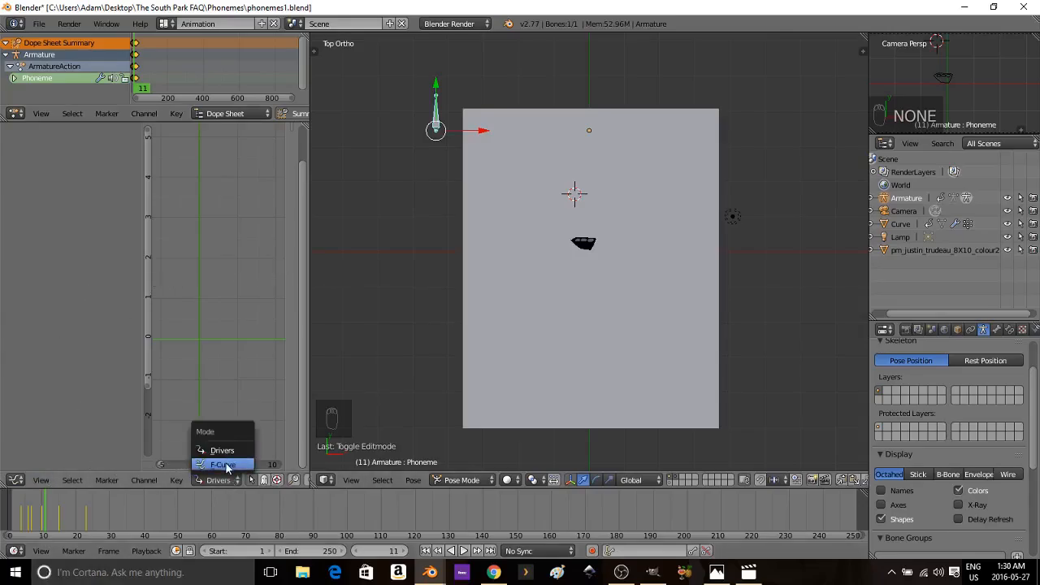
click(225, 466)
scroll(186, 258, down, 3)
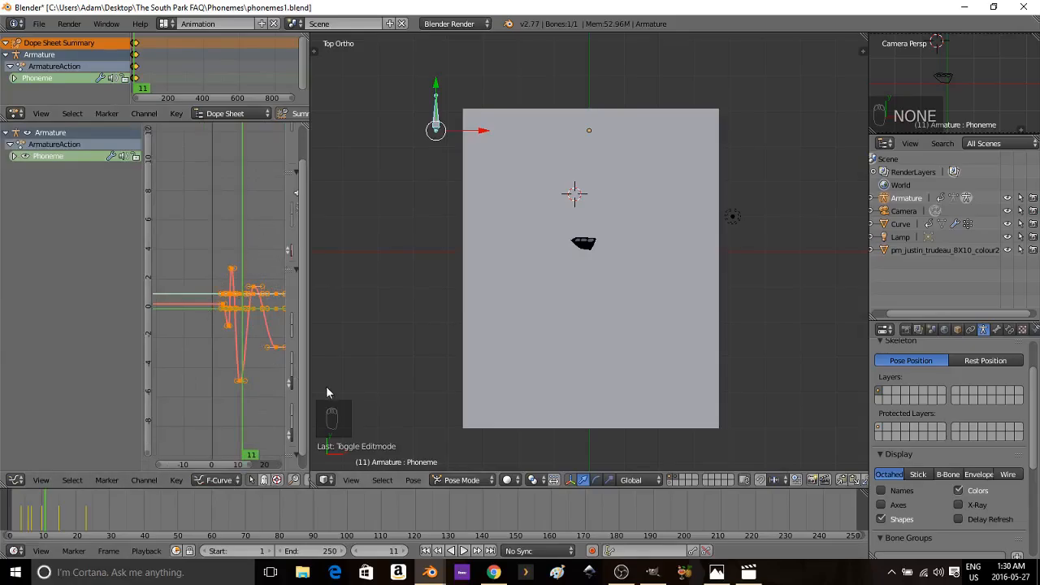
drag(309, 329, 469, 329)
scroll(355, 385, up, 2)
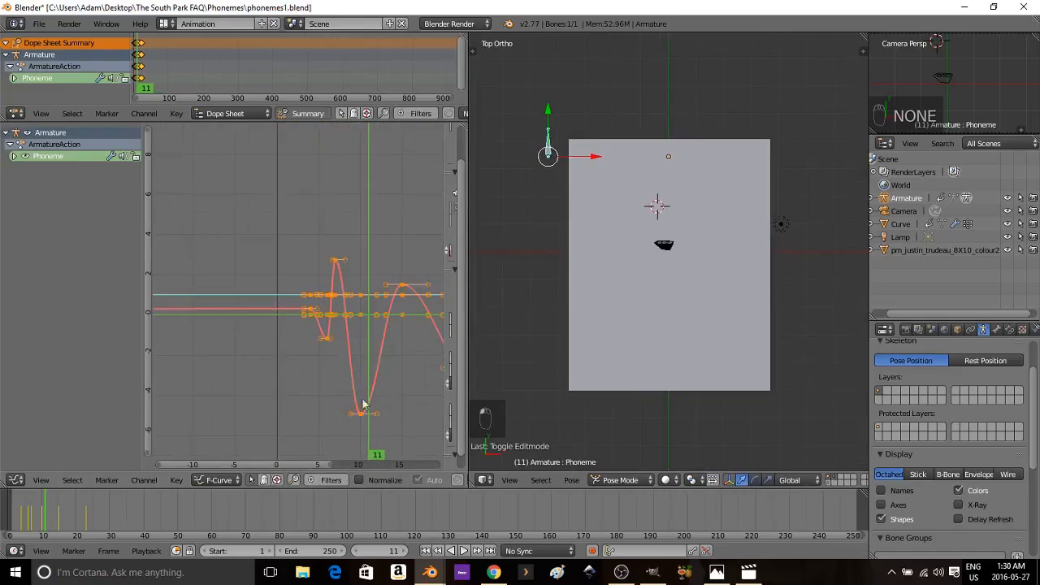
Step: Move the current frame to 10 in the graph editor, at the lowest keyframe of the Phoneme bone's curve
right_click(357, 414)
scroll(354, 394, up, 2)
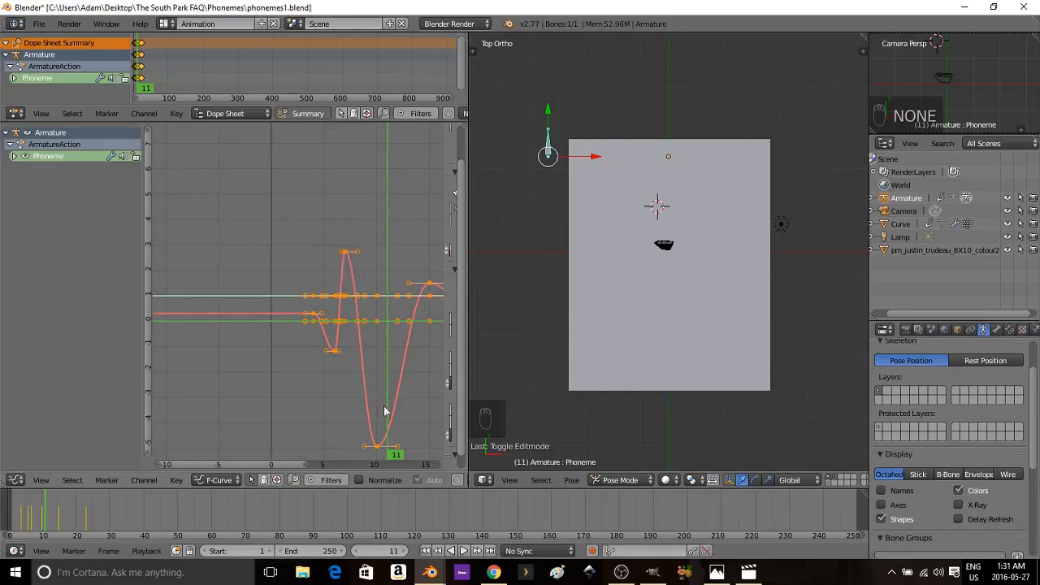
mouse_move(378, 374)
mouse_down()
mouse_move(349, 377)
mouse_move(377, 377)
mouse_up()
scroll(381, 369, down, 2)
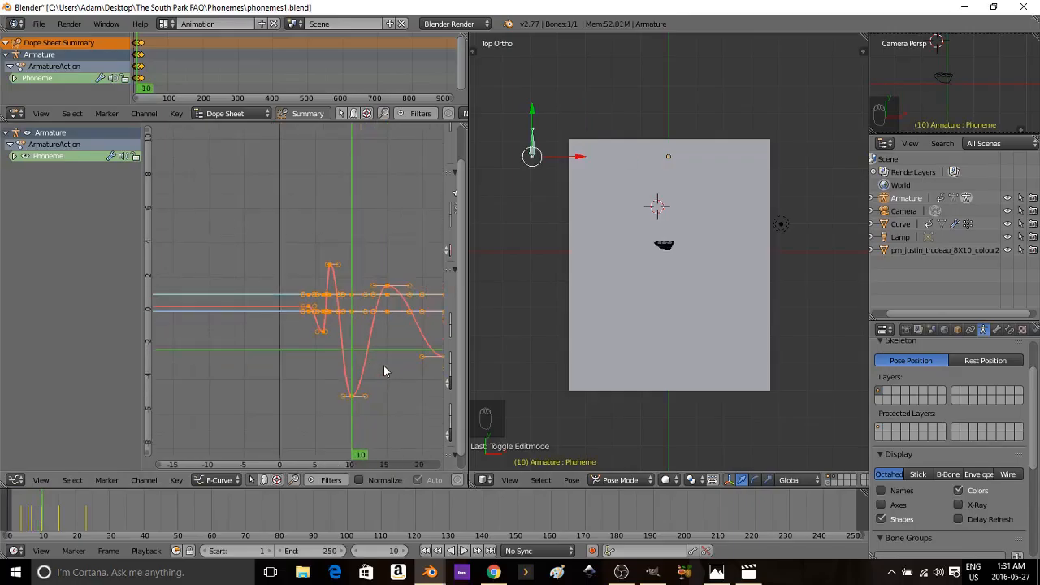
Step: Set the interpolation mode of all the Phoneme bone's selected keyframes to Constant
click(176, 480)
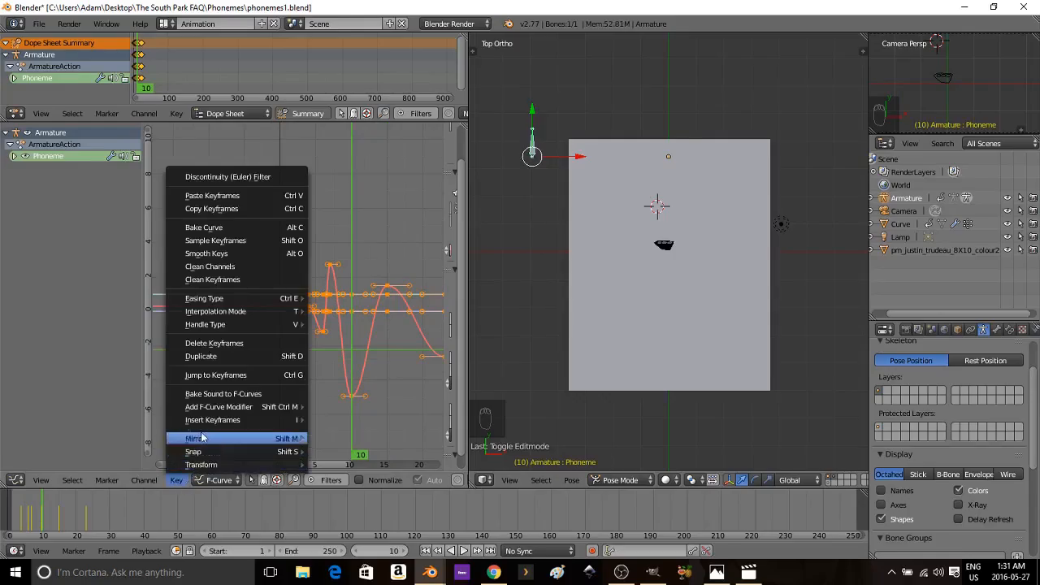
mouse_move(224, 314)
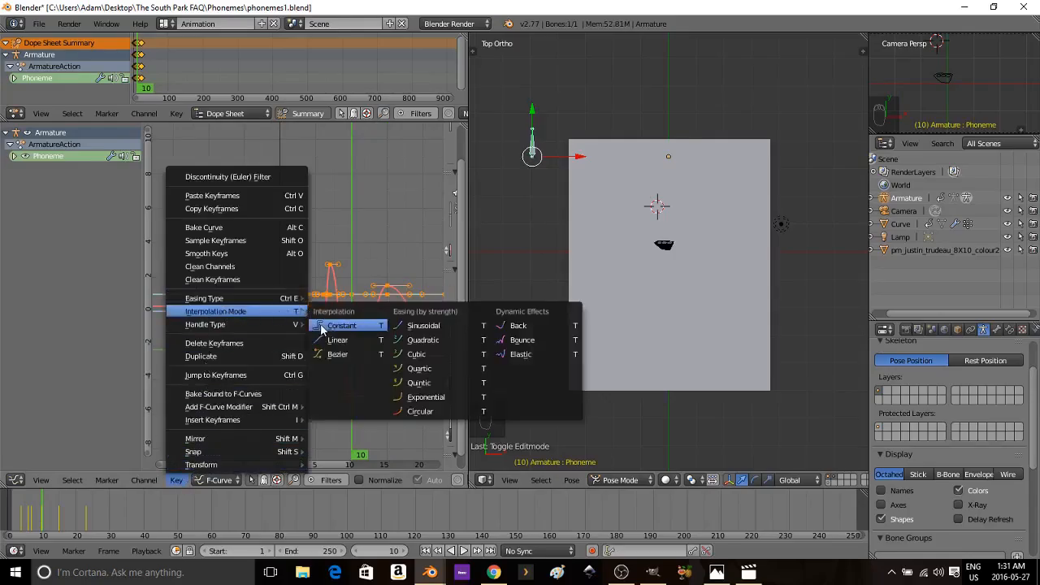
click(341, 325)
scroll(429, 345, down, 3)
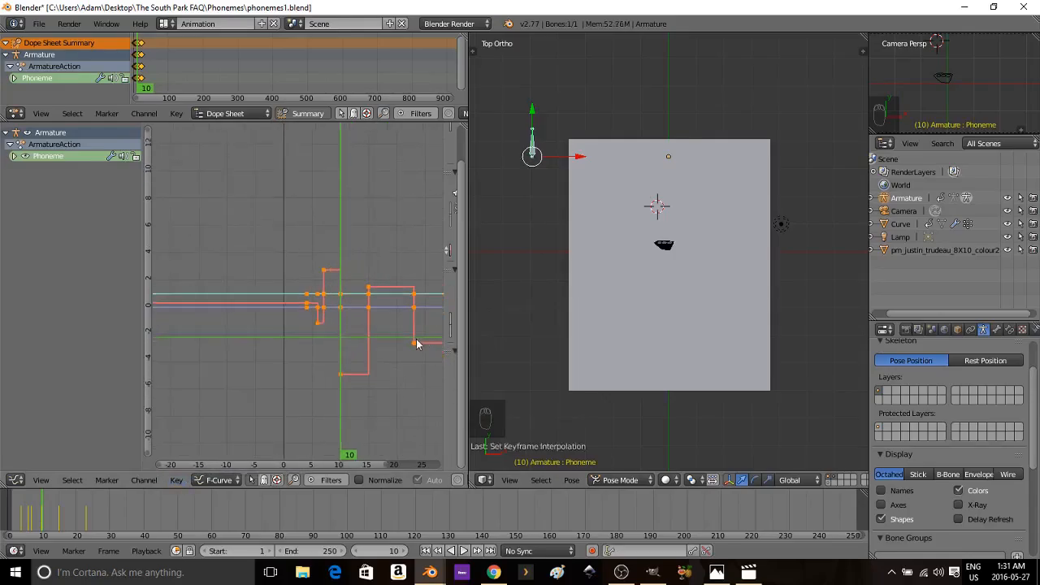
scroll(415, 345, down, 3)
middle_drag(360, 383, 317, 395)
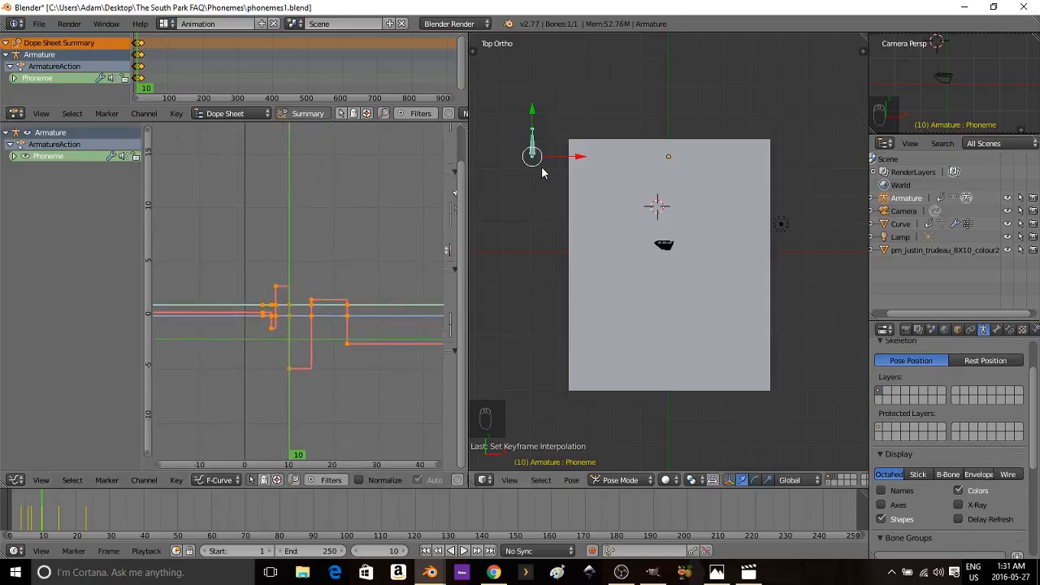
scroll(541, 168, up, 3)
scroll(541, 168, down, 2)
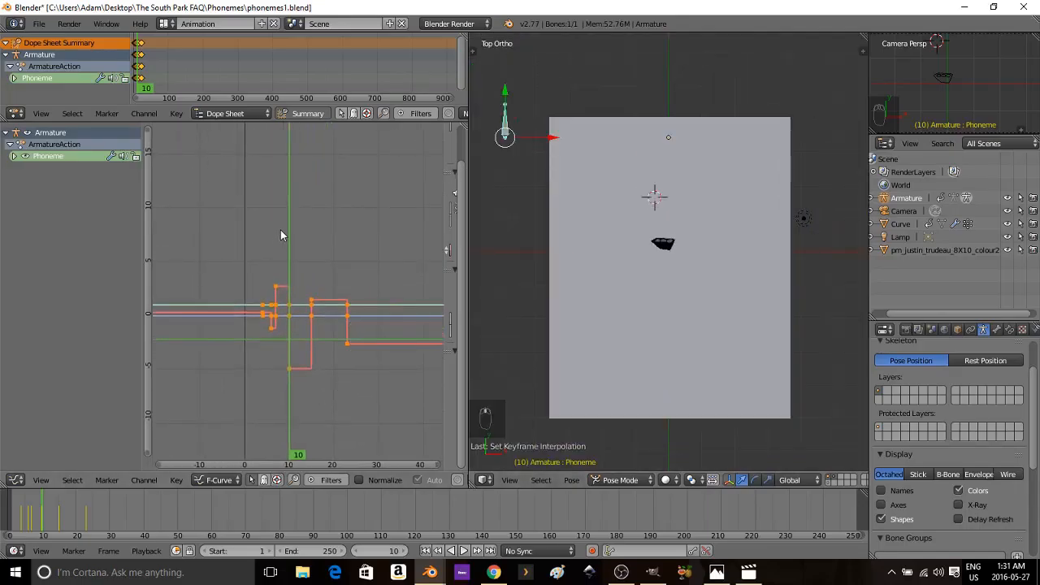
drag(256, 233, 289, 240)
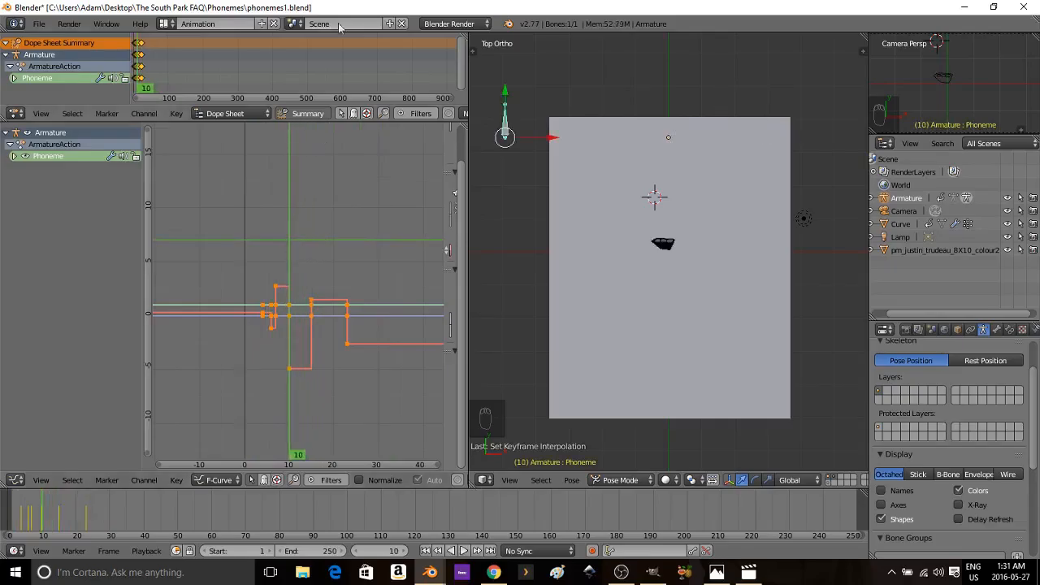
Step: Return to the Default screen layout and scrub through the stepped mouth shapes from the start to frame 26
click(165, 23)
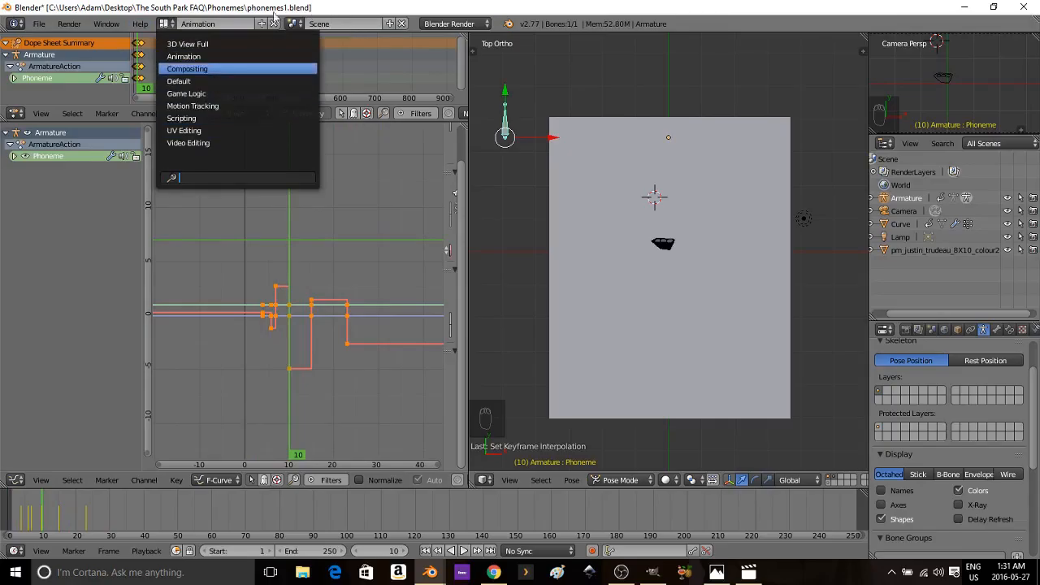
click(214, 82)
scroll(612, 138, down, 5)
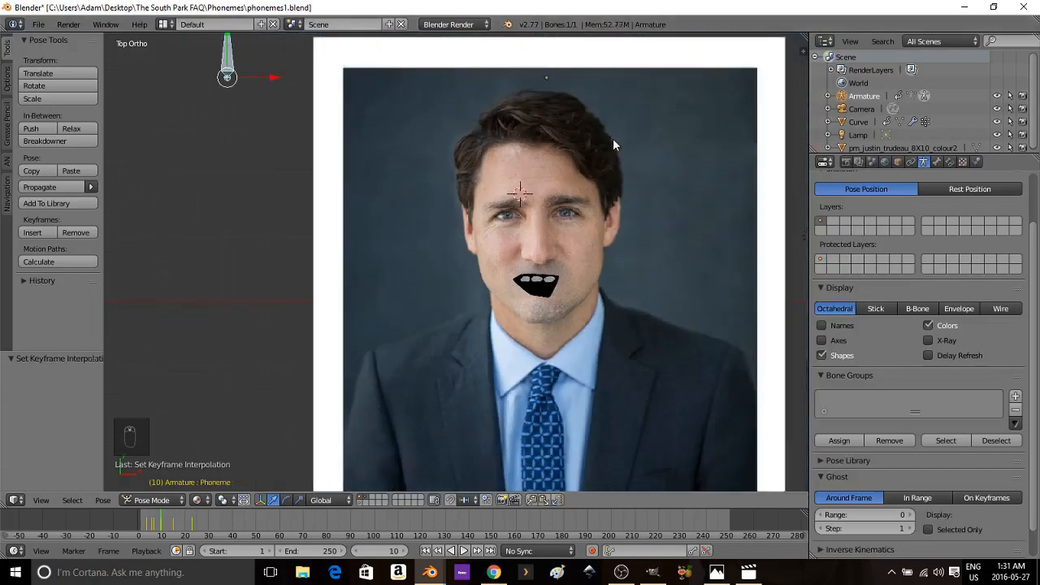
mouse_move(213, 521)
mouse_down()
mouse_move(232, 521)
mouse_move(157, 526)
mouse_move(175, 540)
mouse_move(129, 539)
mouse_move(186, 541)
mouse_move(124, 536)
mouse_up()
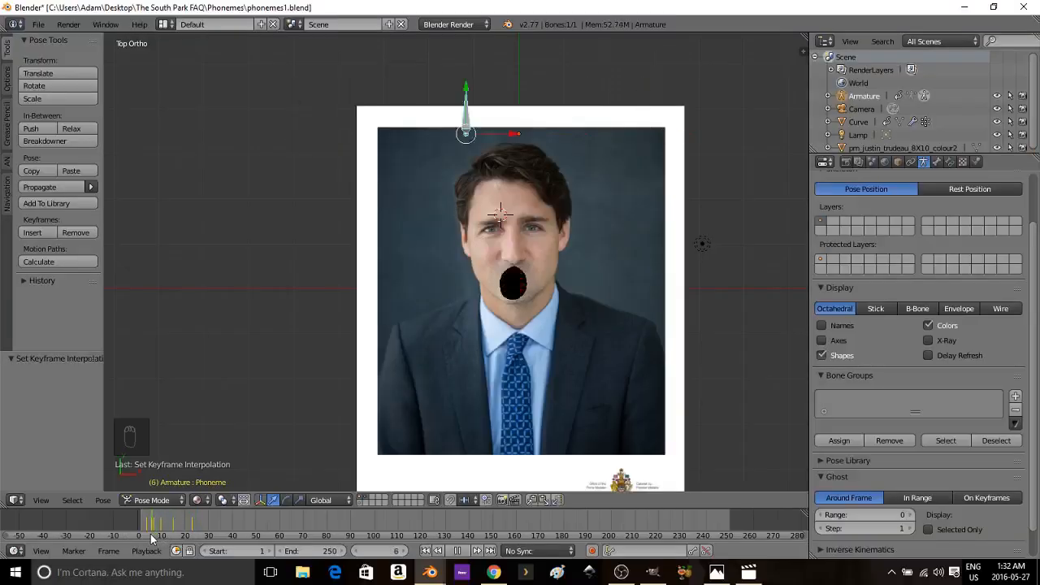
drag(151, 535, 201, 543)
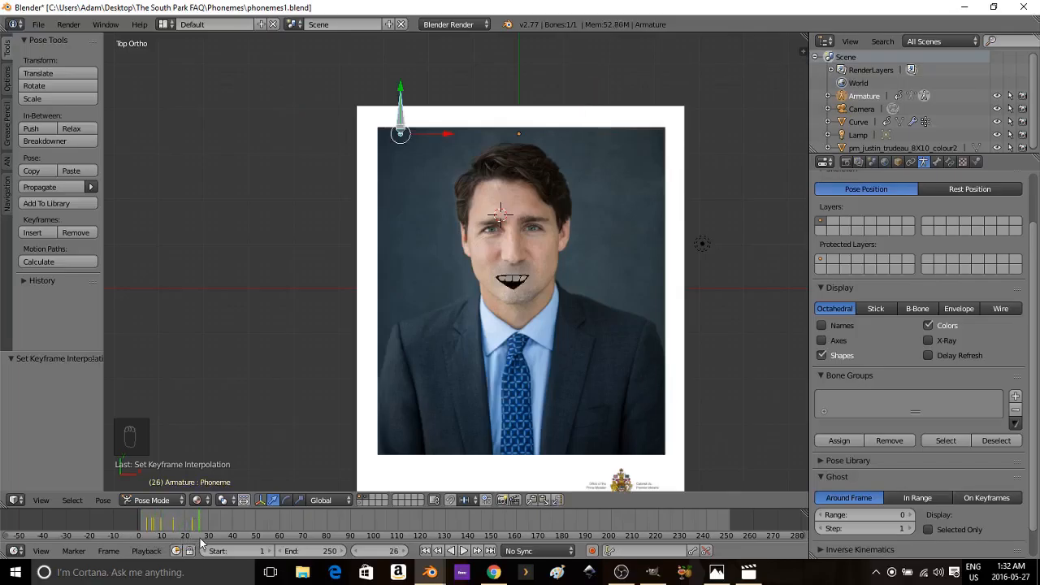
Step: Switch to Chrome, view the Pablo! character page on Blend Swap, and return to Blender
click(493, 572)
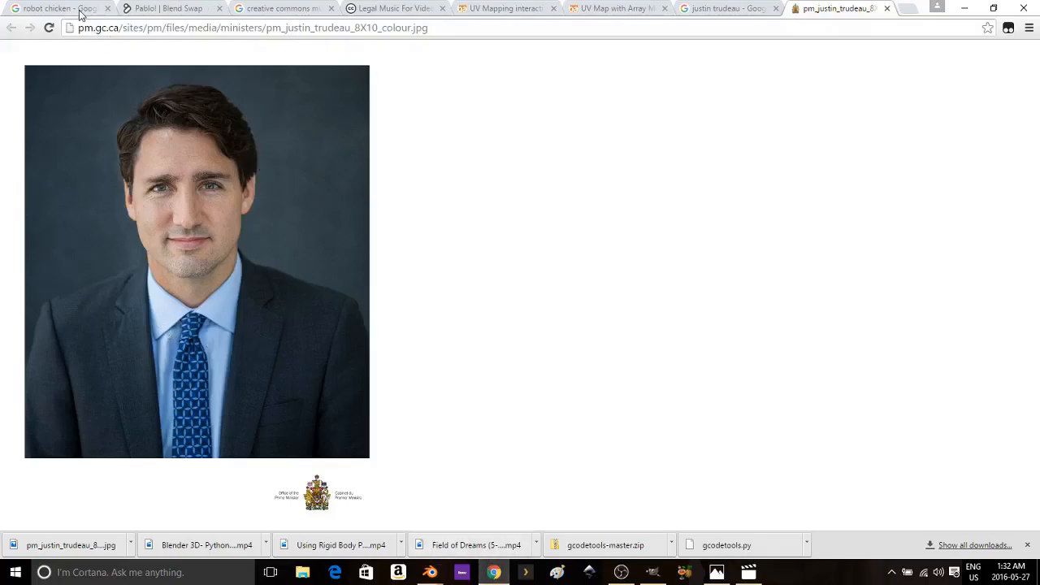
click(177, 8)
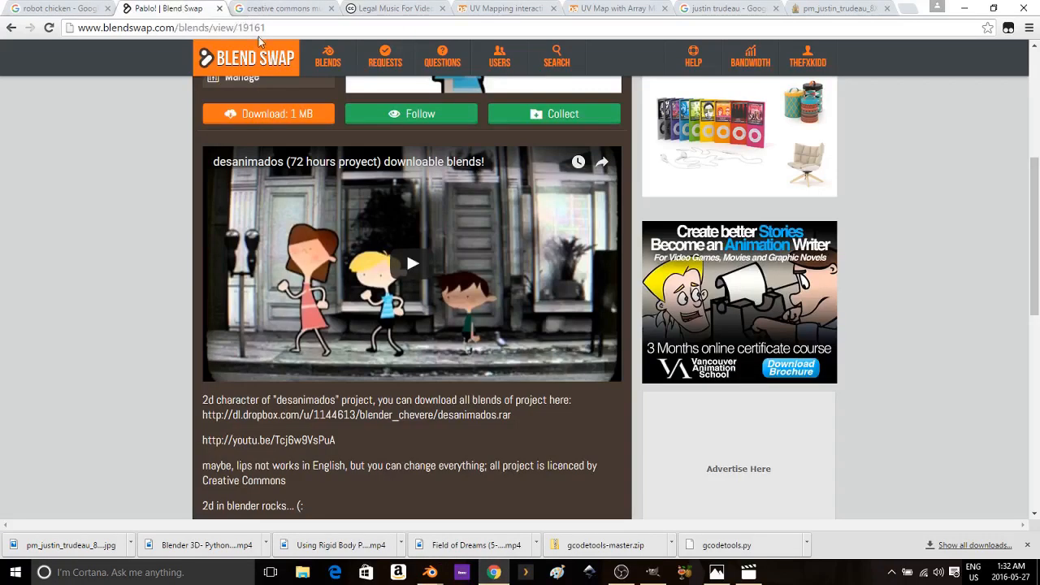
mouse_move(266, 66)
click(964, 9)
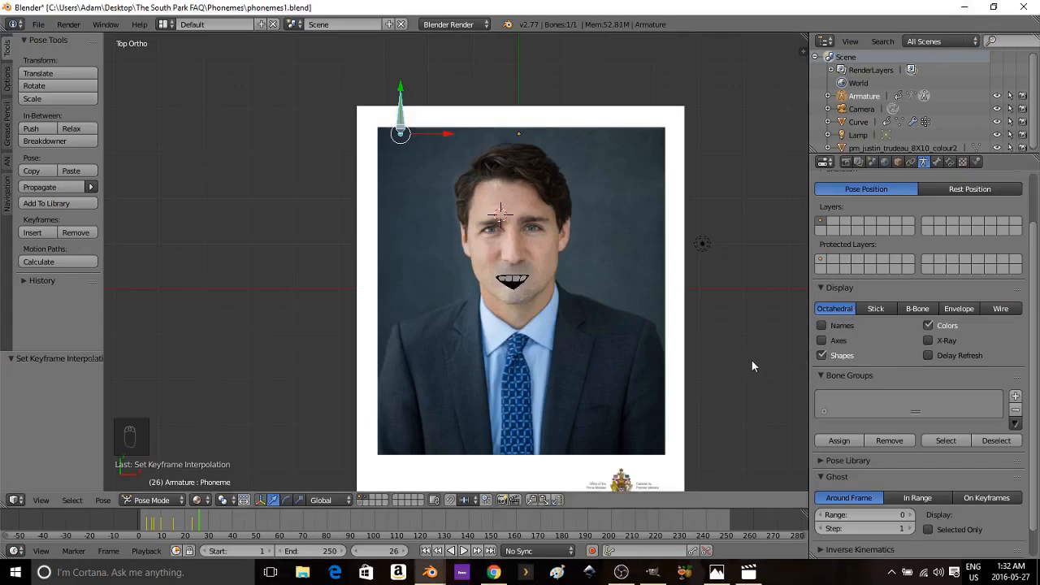
Step: Switch to the Blender window with sandbox23.blend and view the whole South Park character rig
scroll(751, 359, down, 2)
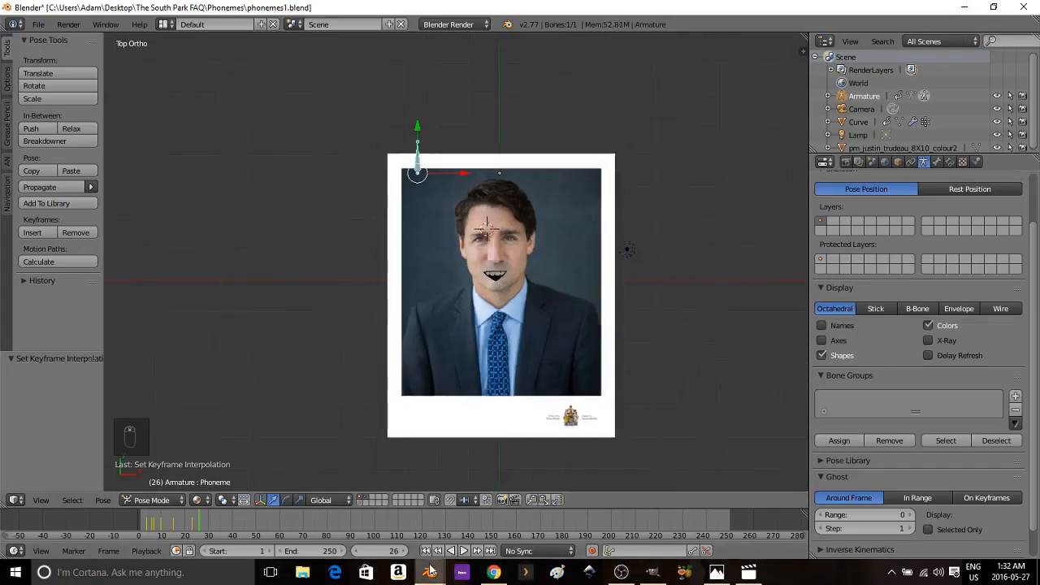
mouse_move(430, 571)
click(577, 534)
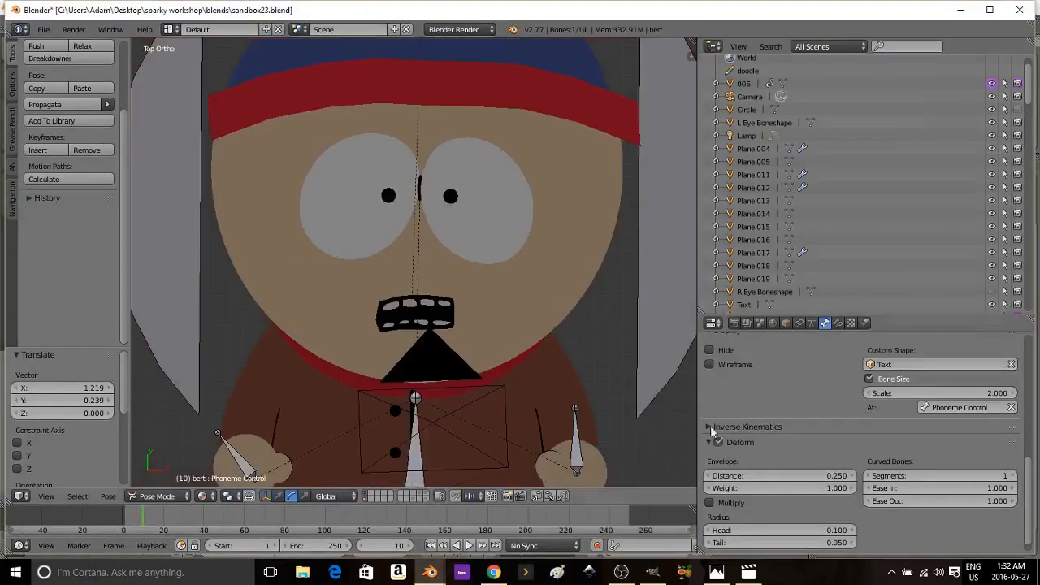
scroll(541, 374, down, 3)
scroll(541, 367, down, 1)
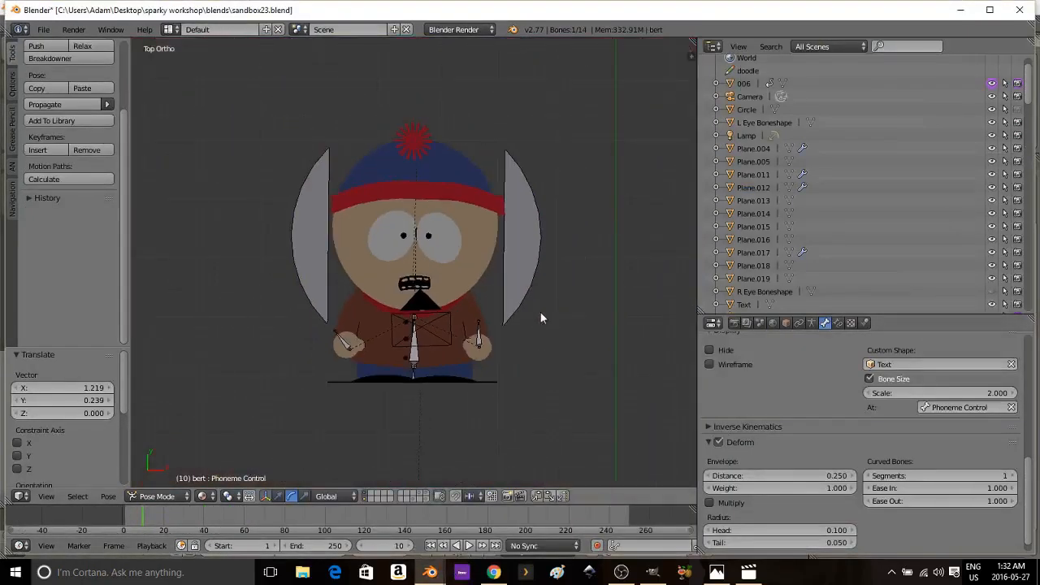
Step: Select the character's headbone and rotate it about 1.56°
right_click(536, 206)
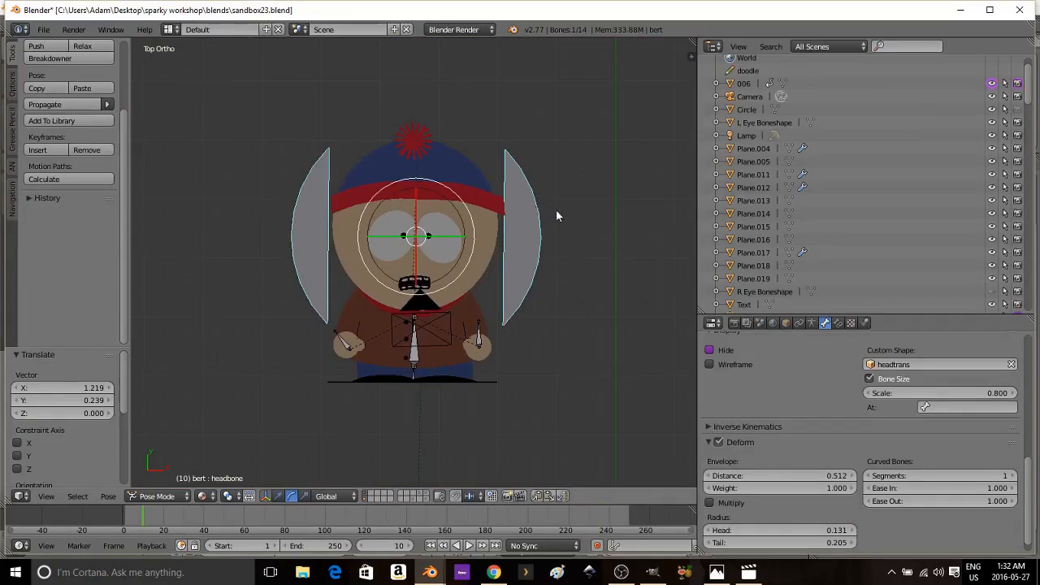
key(r)
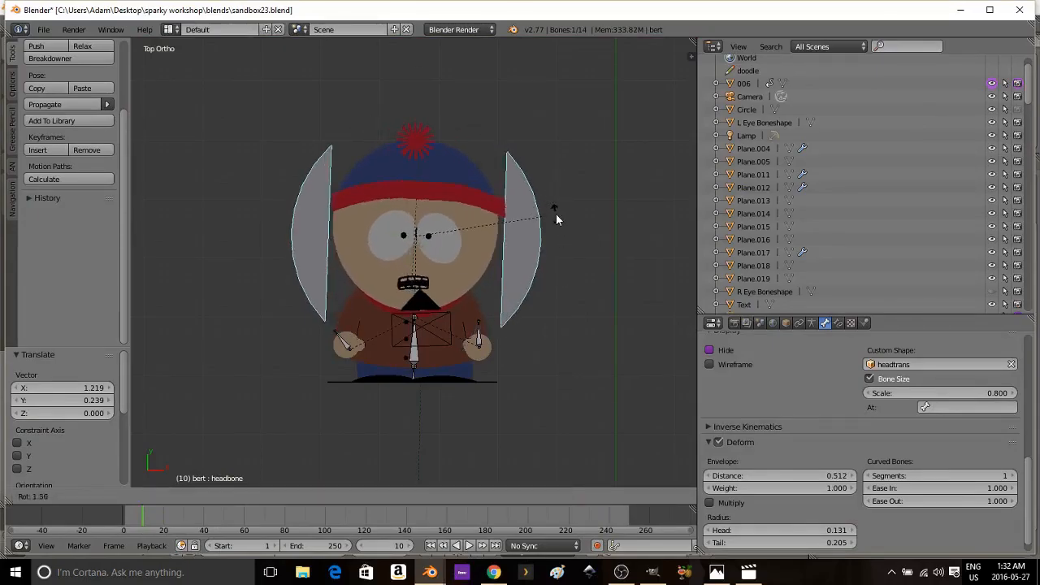
click(555, 213)
scroll(560, 213, down, 3)
scroll(561, 213, down, 4)
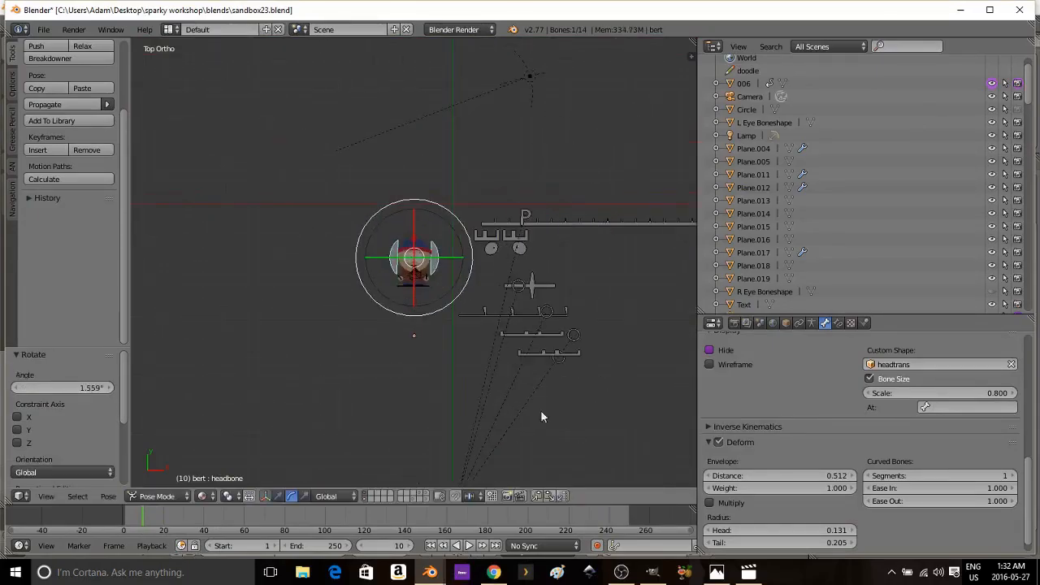
scroll(525, 260, up, 6)
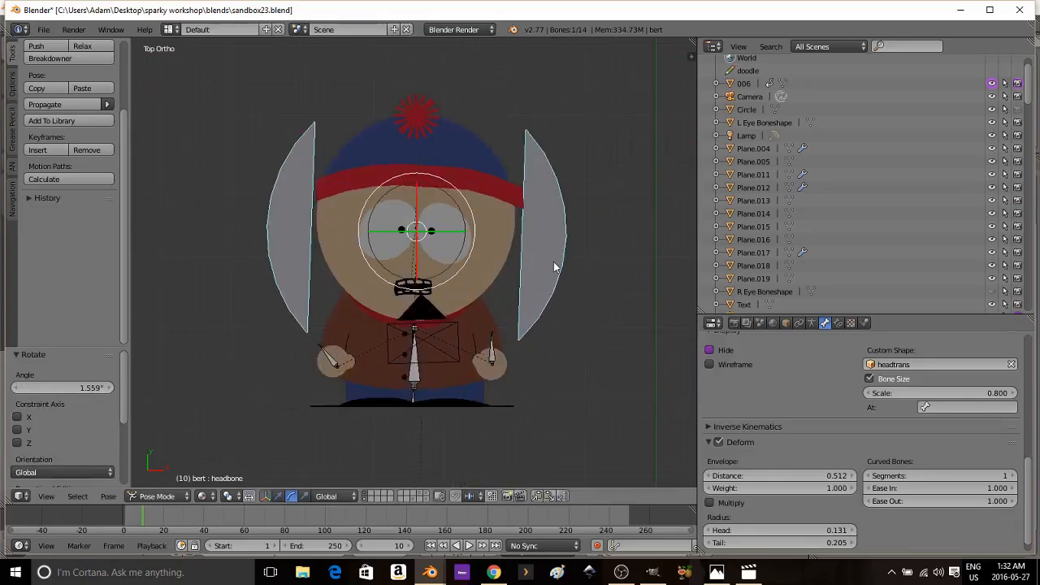
Step: Rotate the headbone about -4.18° to tilt the character's head the other way
key(r)
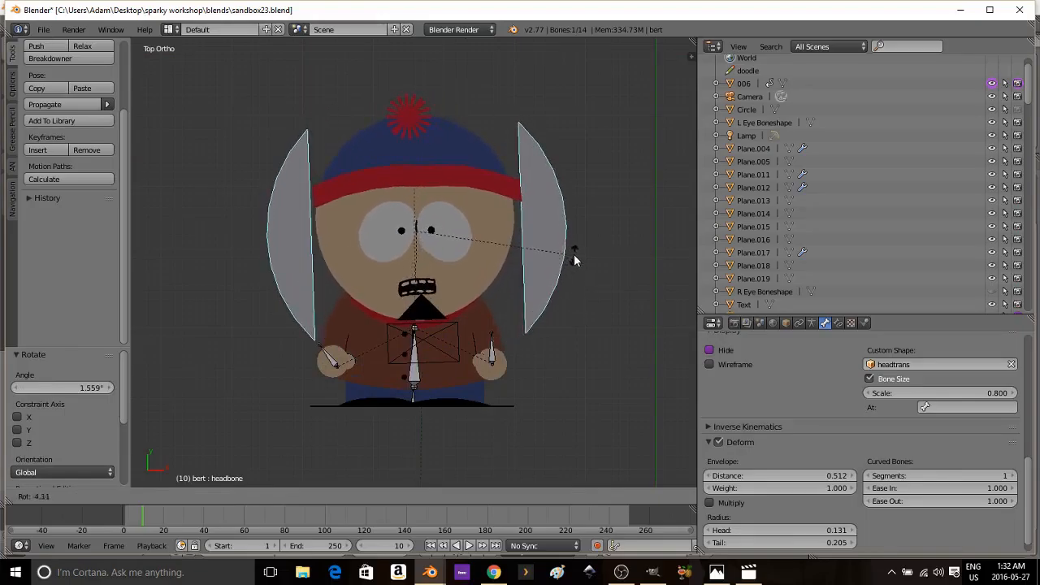
click(574, 268)
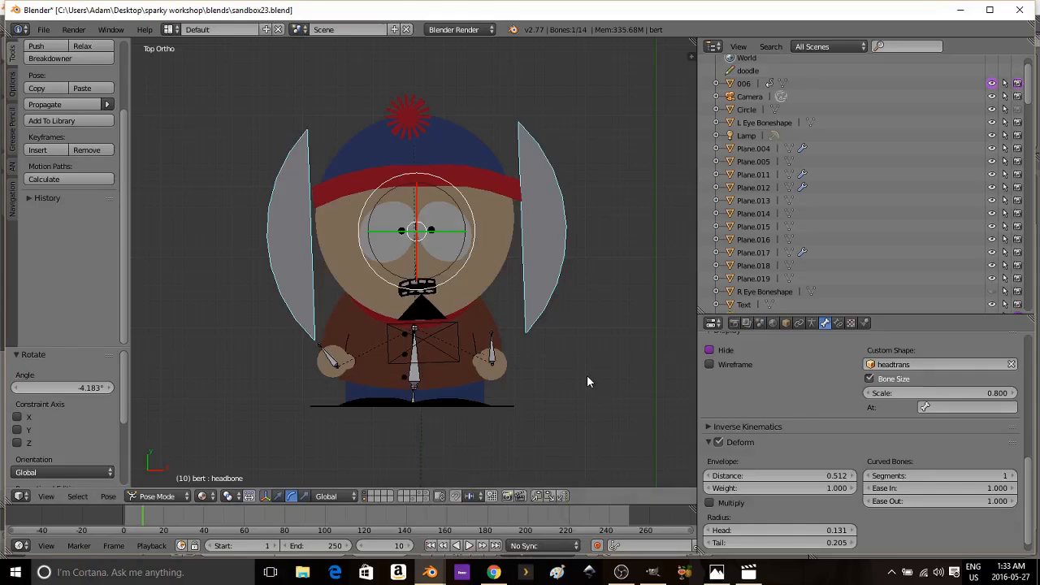
scroll(587, 376, down, 4)
scroll(587, 376, up, 4)
scroll(586, 375, up, 2)
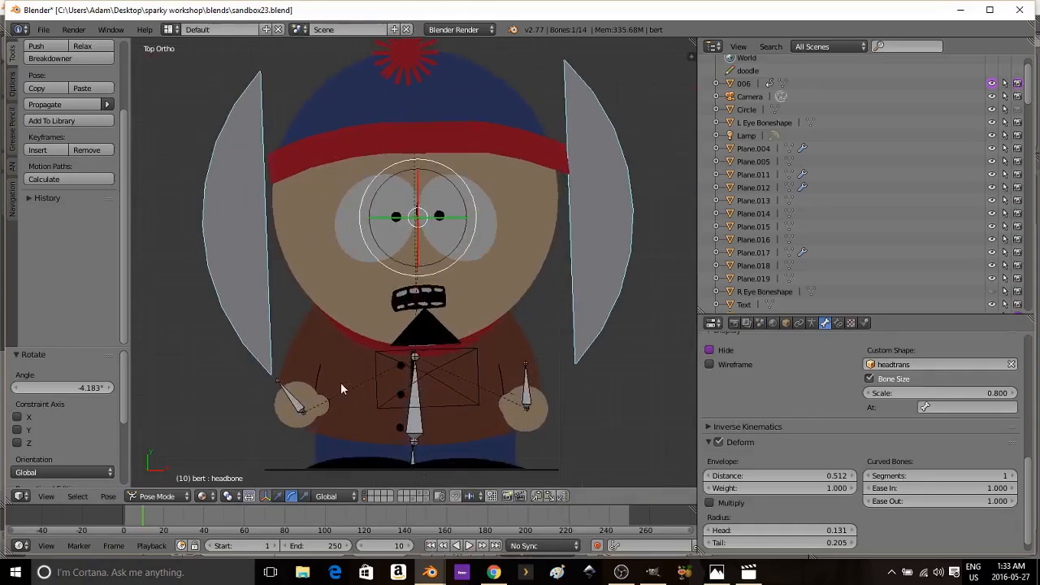